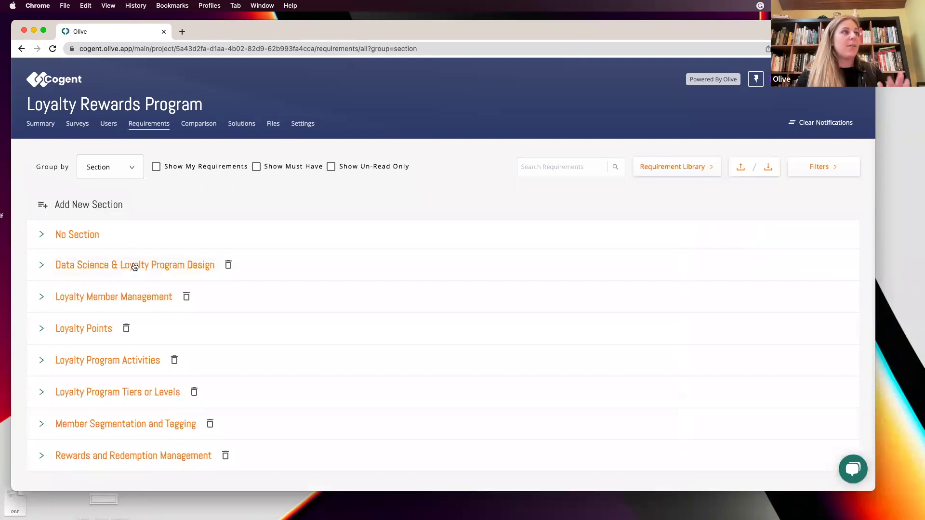
# Step: Expand the Data Science & Loyalty Program Design section and look through its requirements
pyautogui.click(43, 267)
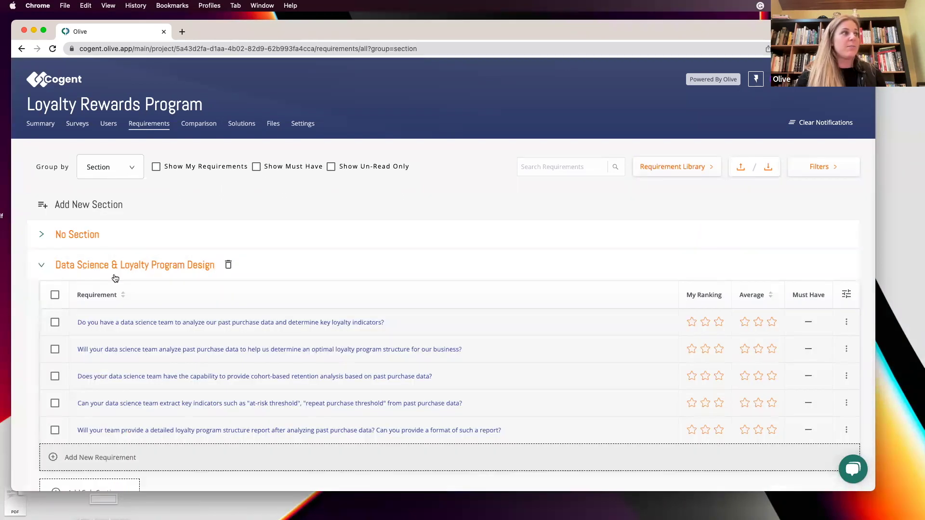
pyautogui.click(43, 266)
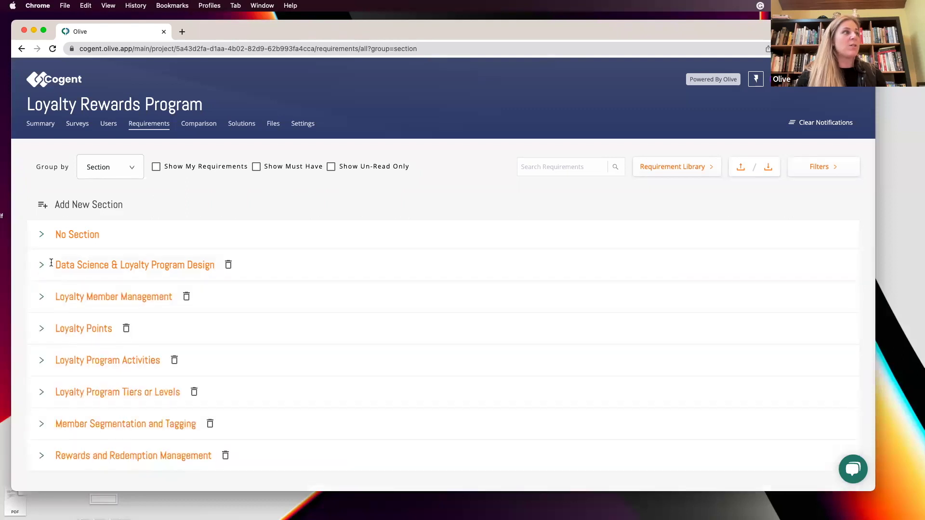
pyautogui.moveTo(42, 264)
pyautogui.mouseDown()
pyautogui.moveTo(41, 299)
pyautogui.moveTo(39, 264)
pyautogui.mouseUp()
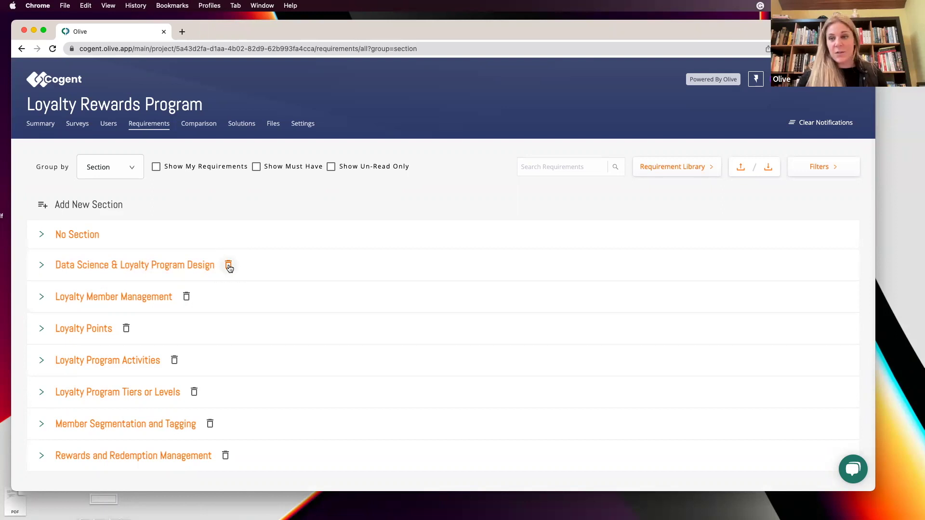
pyautogui.click(40, 266)
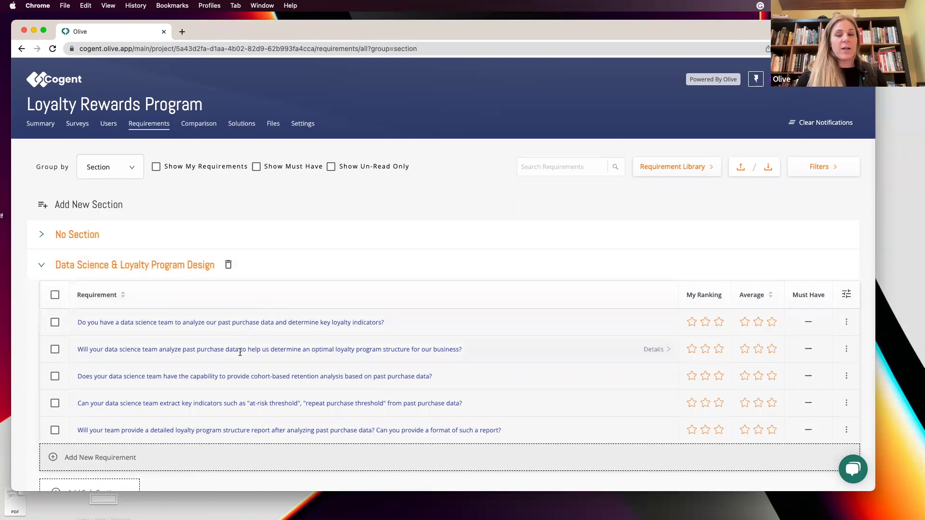
pyautogui.scroll(-2, 240, 352)
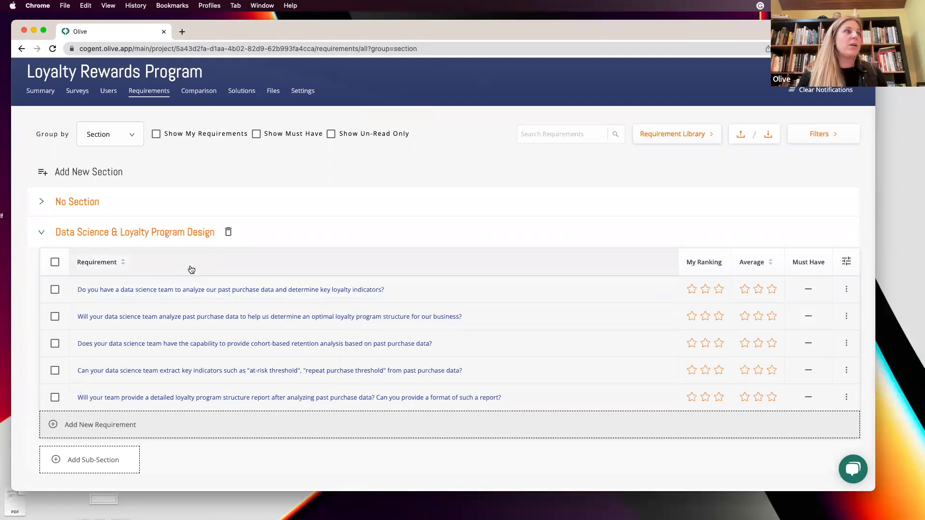
pyautogui.click(73, 426)
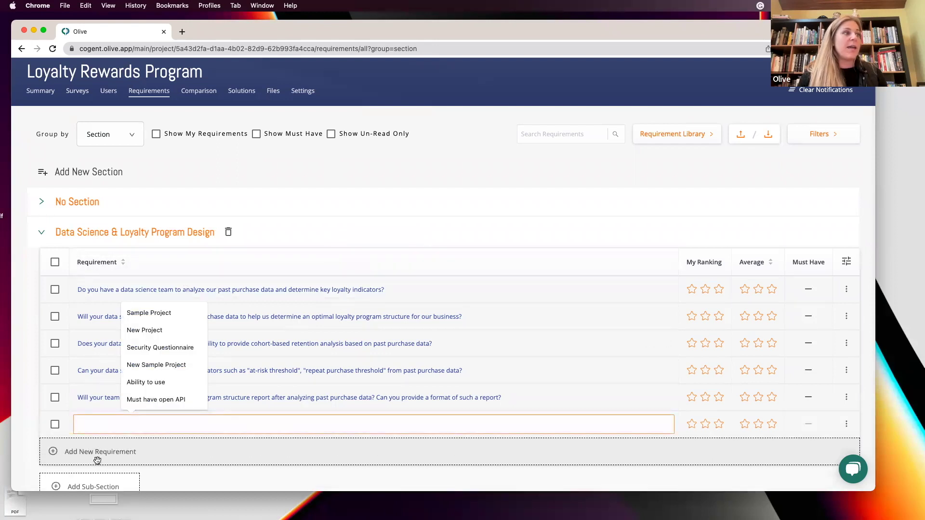
pyautogui.scroll(-2, 104, 468)
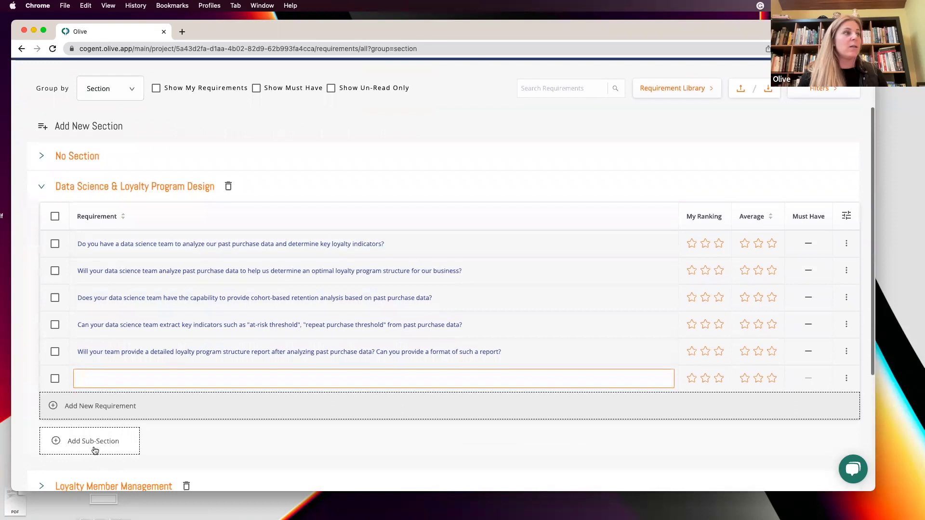
pyautogui.click(55, 381)
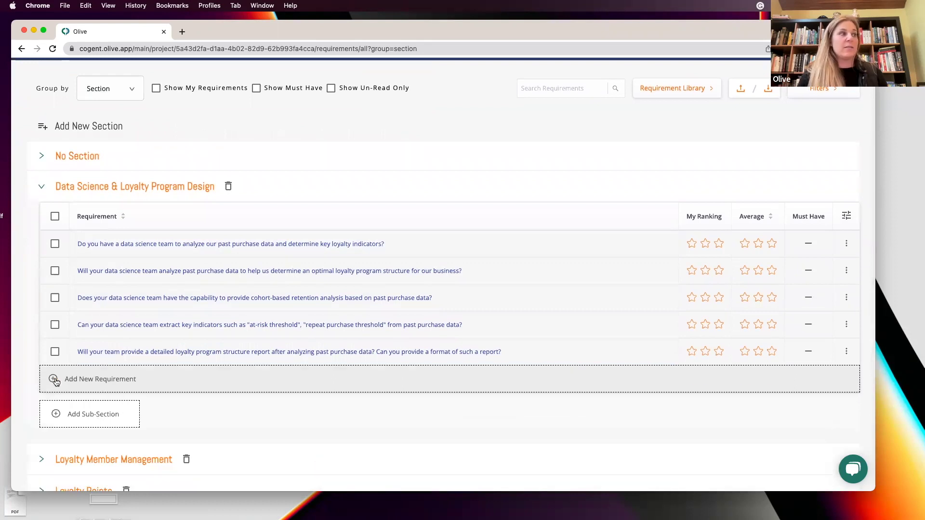
pyautogui.click(55, 352)
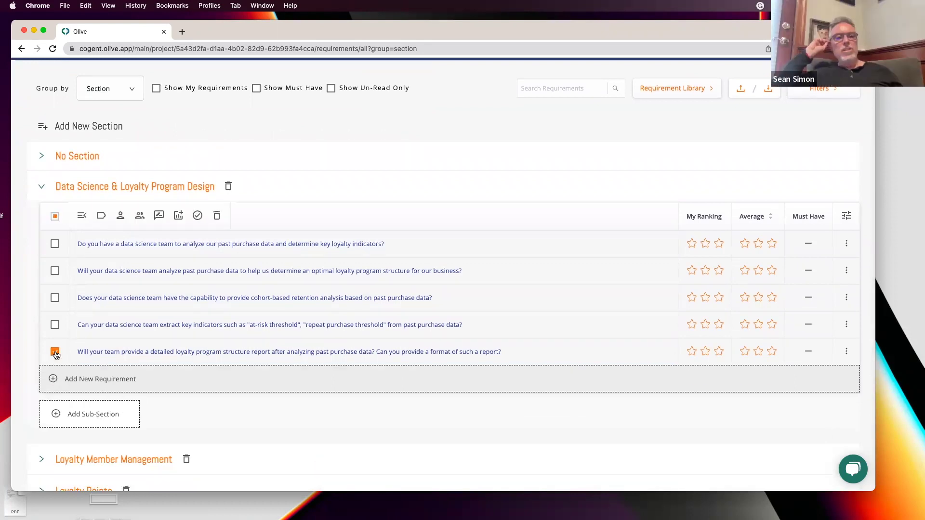
pyautogui.click(55, 352)
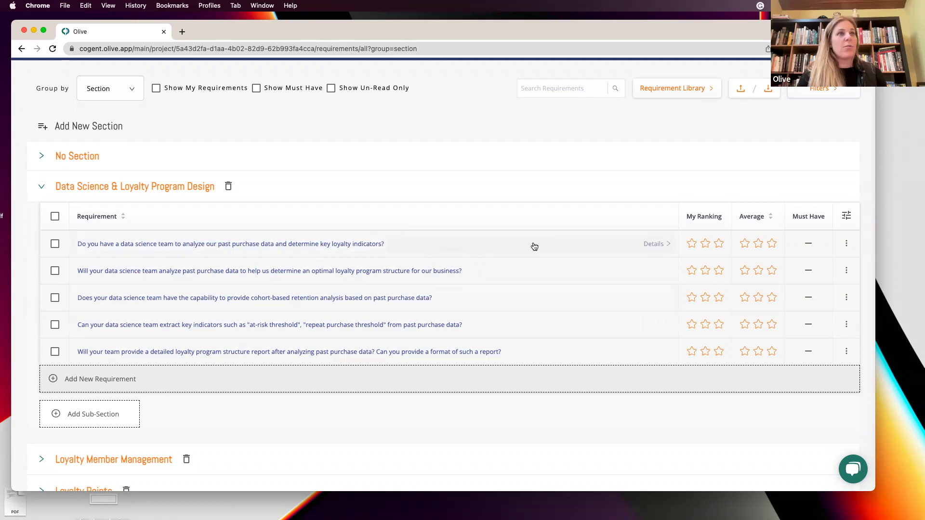
# Step: Open the details of the first requirement, about analyzing past purchase data, and add the tag "IT Security"
pyautogui.click(587, 247)
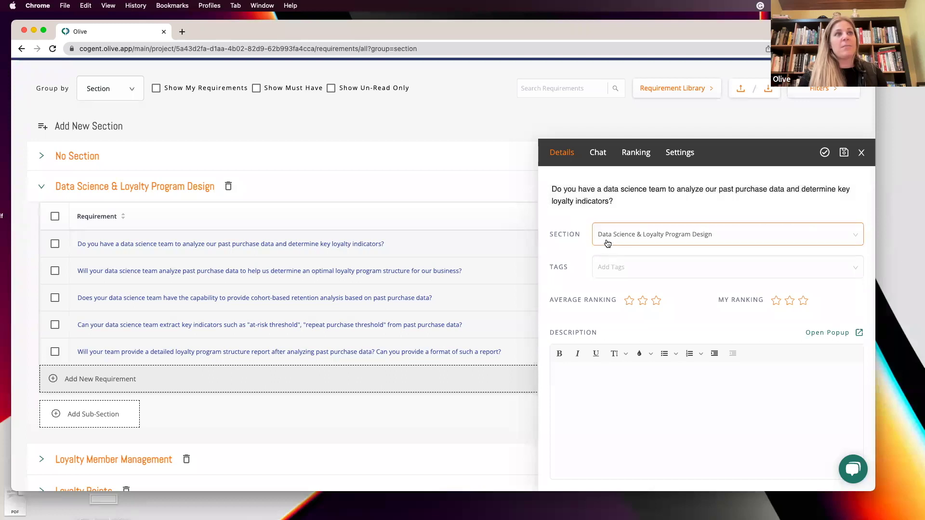
pyautogui.click(613, 267)
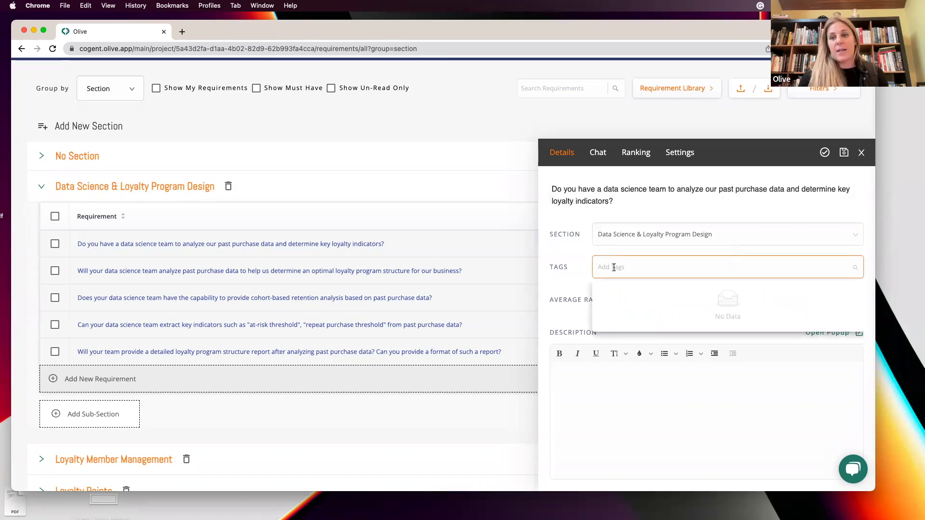
pyautogui.click(604, 264)
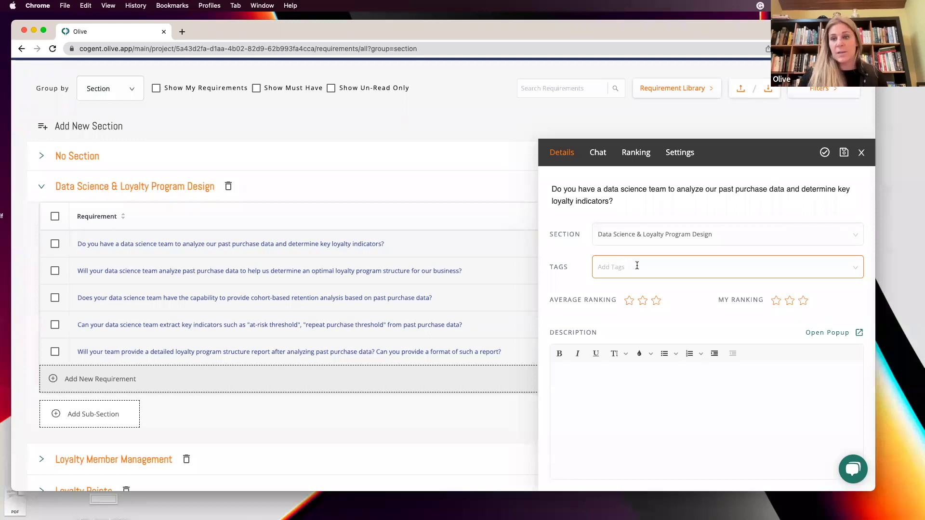
pyautogui.click(604, 269)
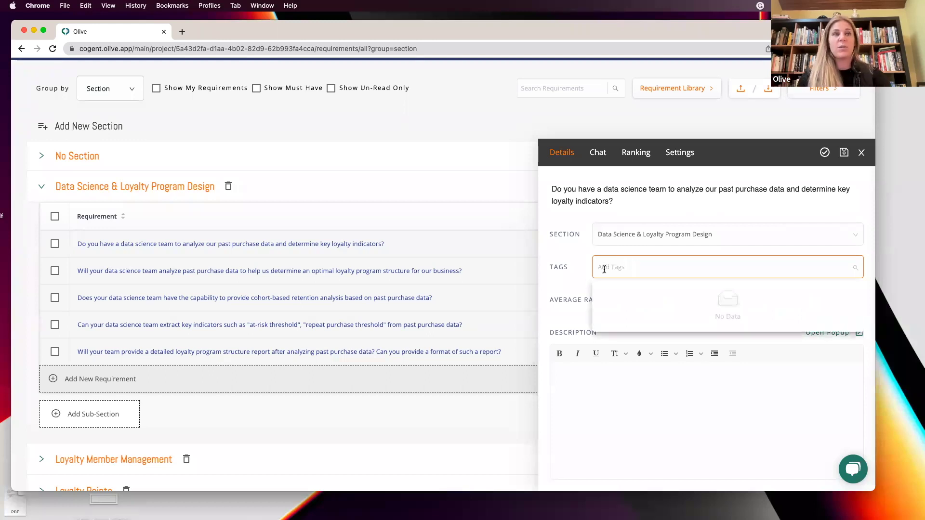
pyautogui.write('IT Security')
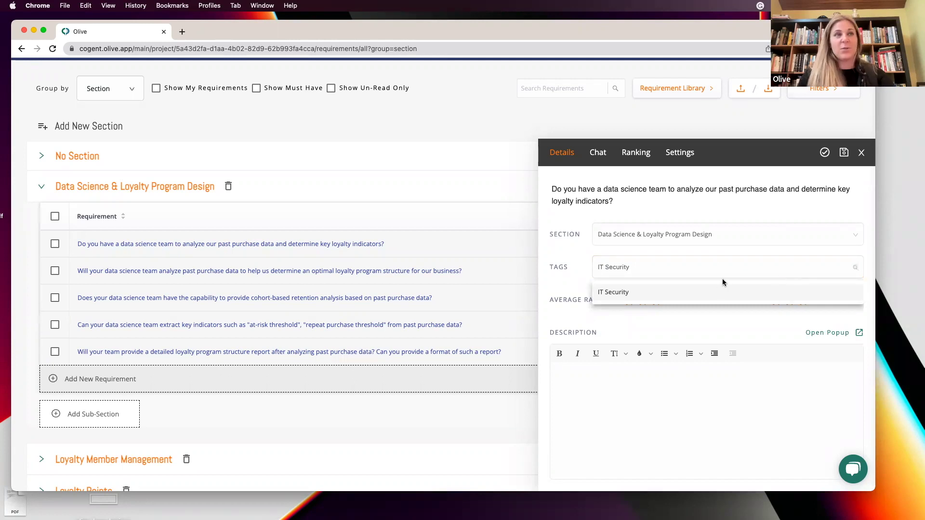
pyautogui.click(618, 292)
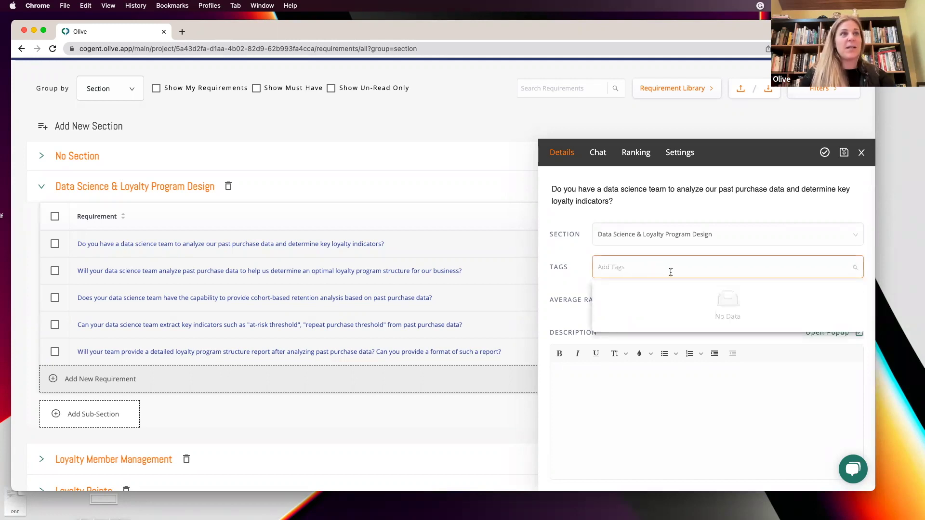
# Step: Remove the IT Security tag from the requirement and close the tag suggestions
pyautogui.write('It')
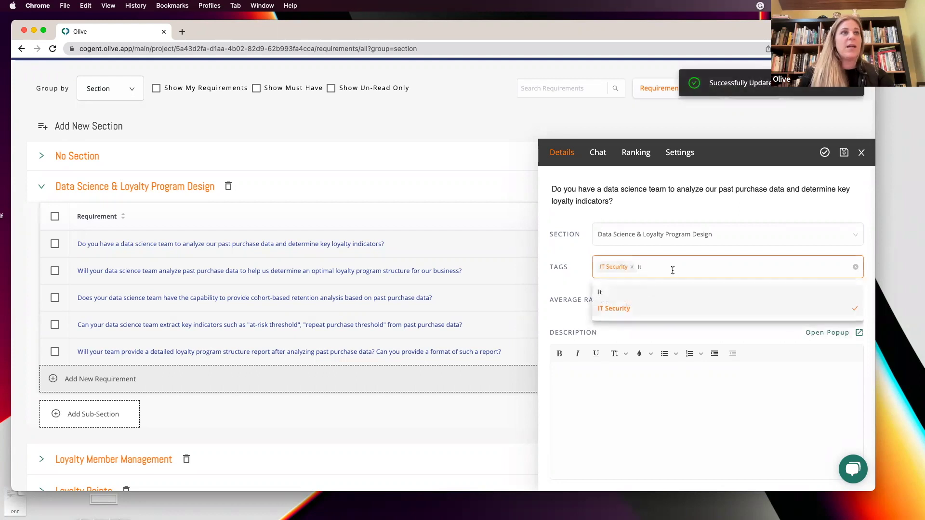
pyautogui.press('BackSpace')
pyautogui.press('BackSpace')
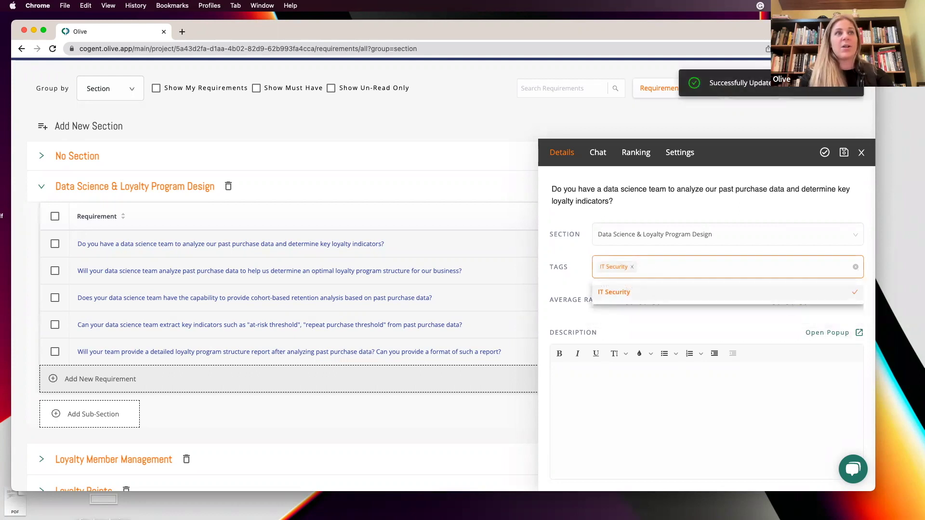
pyautogui.click(632, 267)
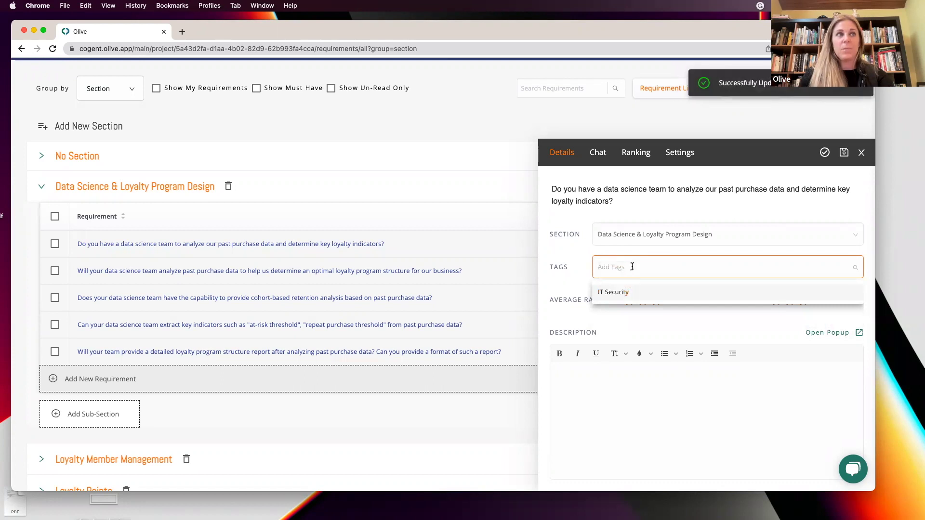
pyautogui.click(612, 384)
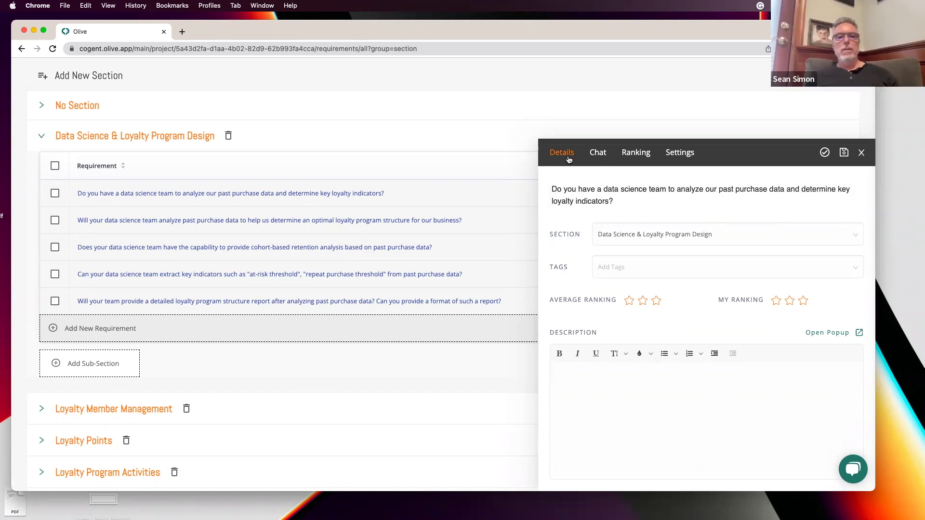
# Step: View the requirement's chat, and give it a three-star ranking for the Olive Team stakeholder
pyautogui.click(597, 155)
pyautogui.click(595, 193)
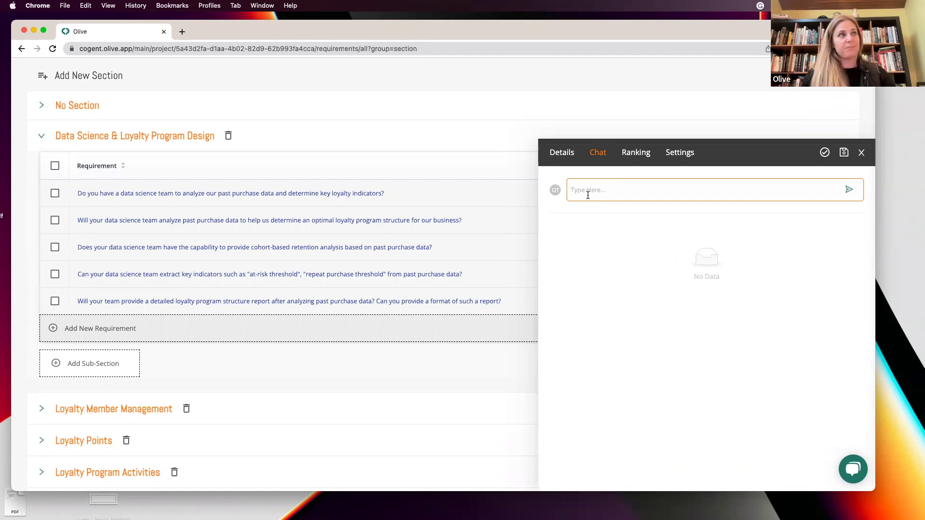
pyautogui.click(634, 155)
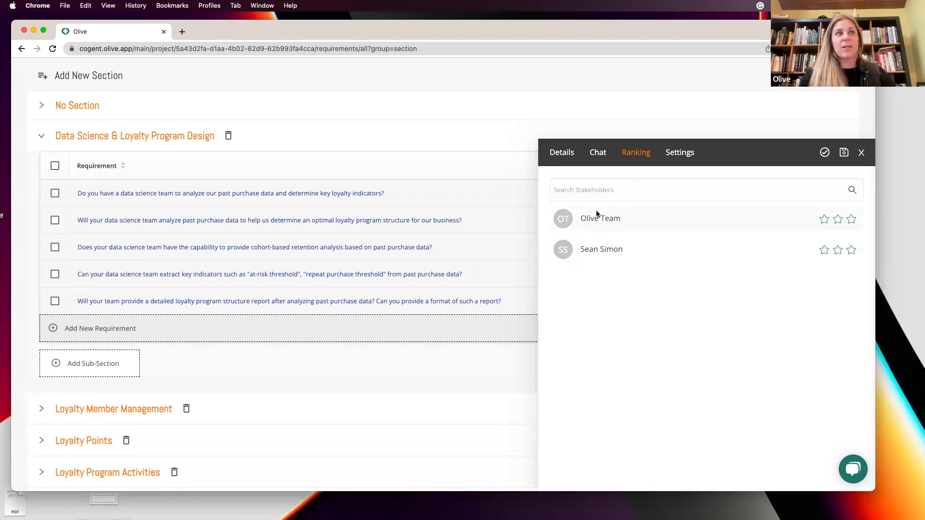
pyautogui.moveTo(594, 261)
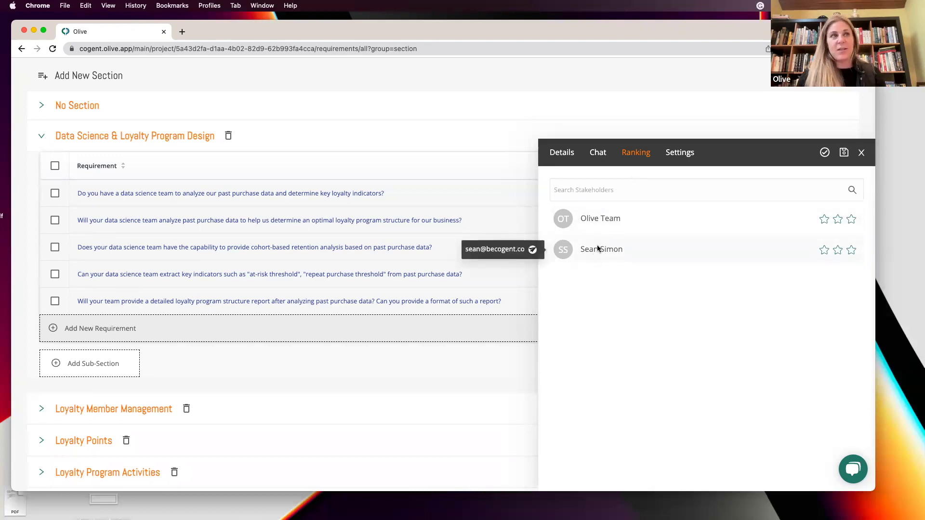
pyautogui.moveTo(596, 221)
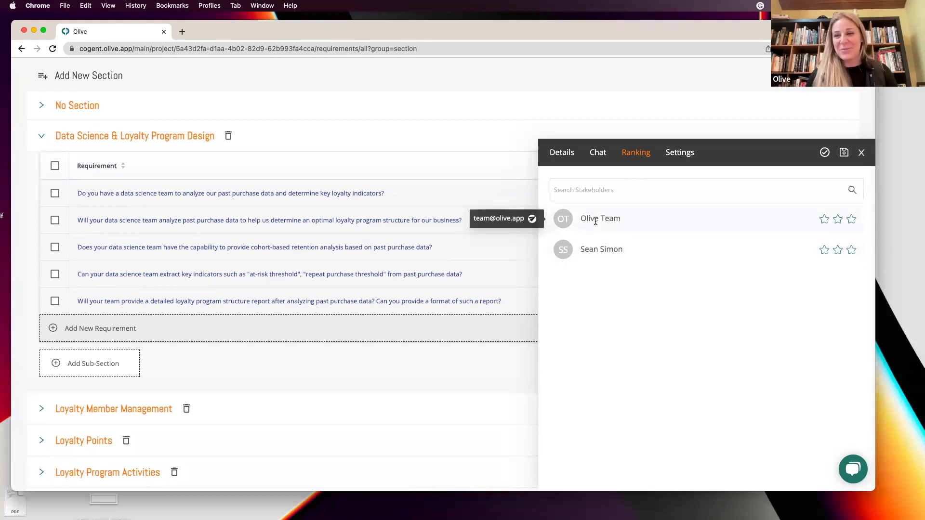
pyautogui.click(851, 219)
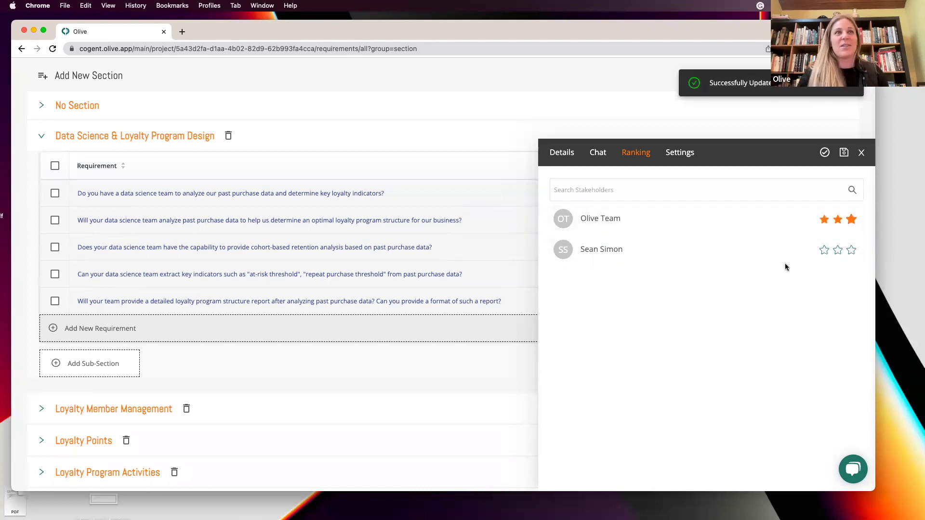
pyautogui.click(851, 250)
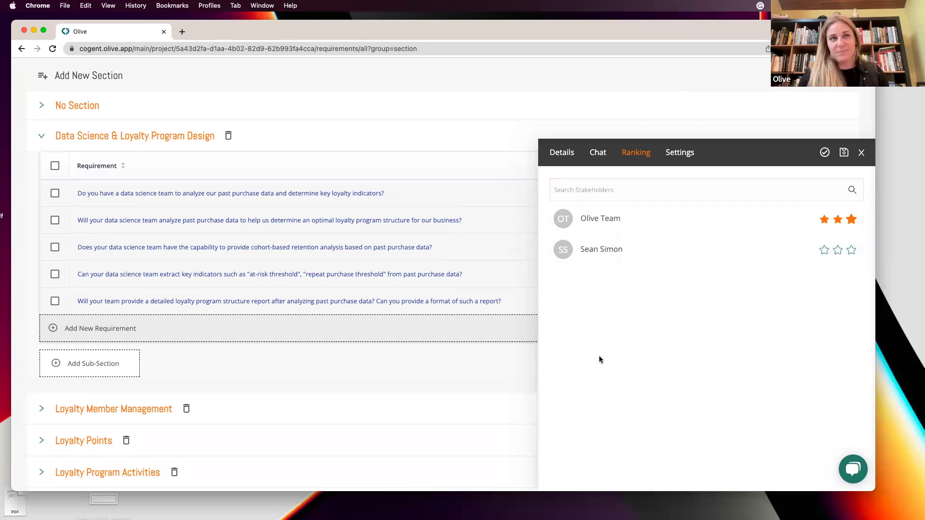
# Step: Set the requirement's response type to Default in its settings
pyautogui.click(680, 153)
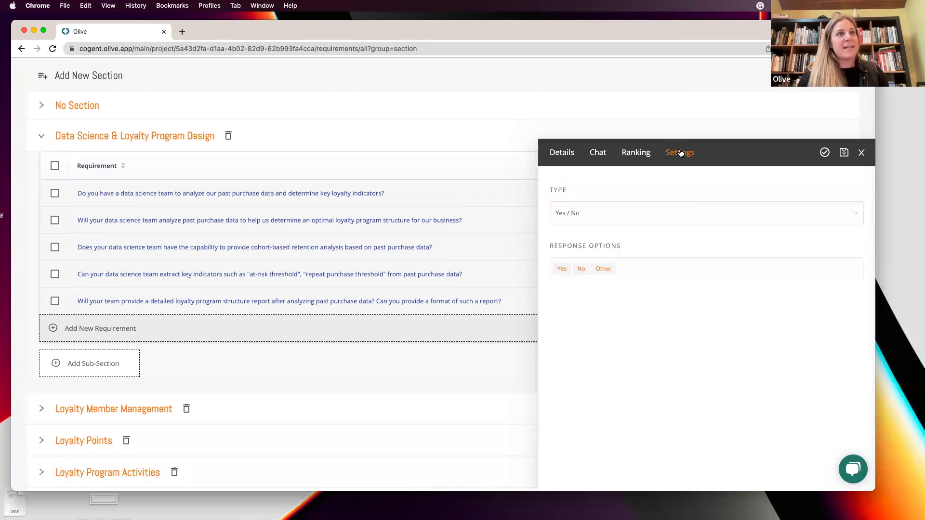
pyautogui.click(600, 218)
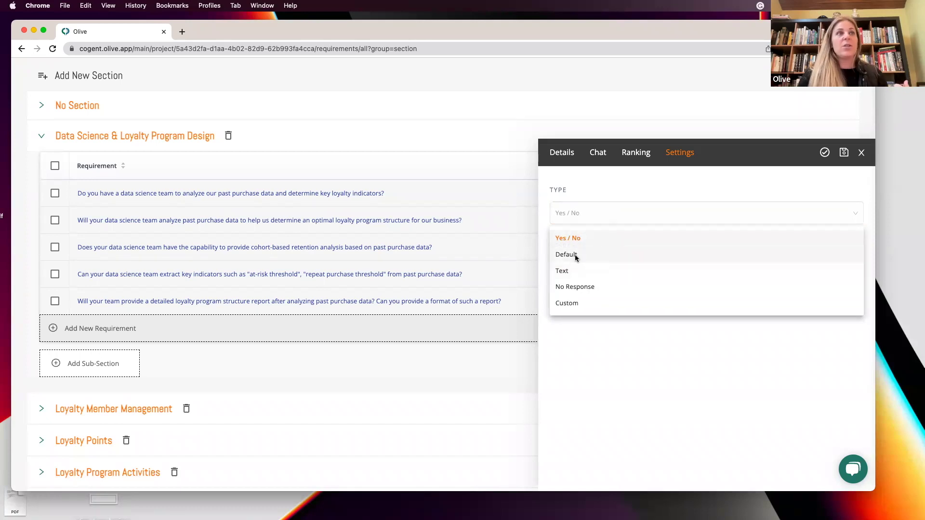
pyautogui.press('Escape')
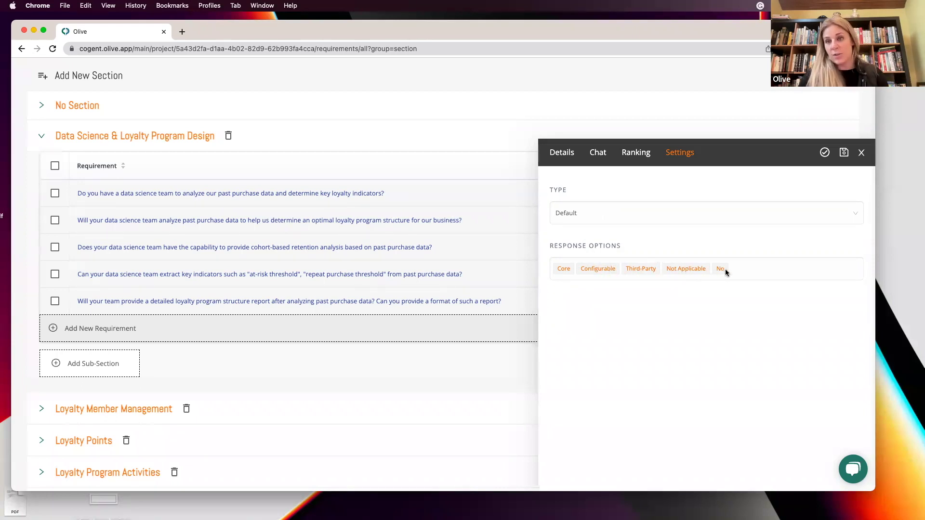
# Step: Try the Yes / No and Custom response types for the requirement, and return its type to Default
pyautogui.click(606, 213)
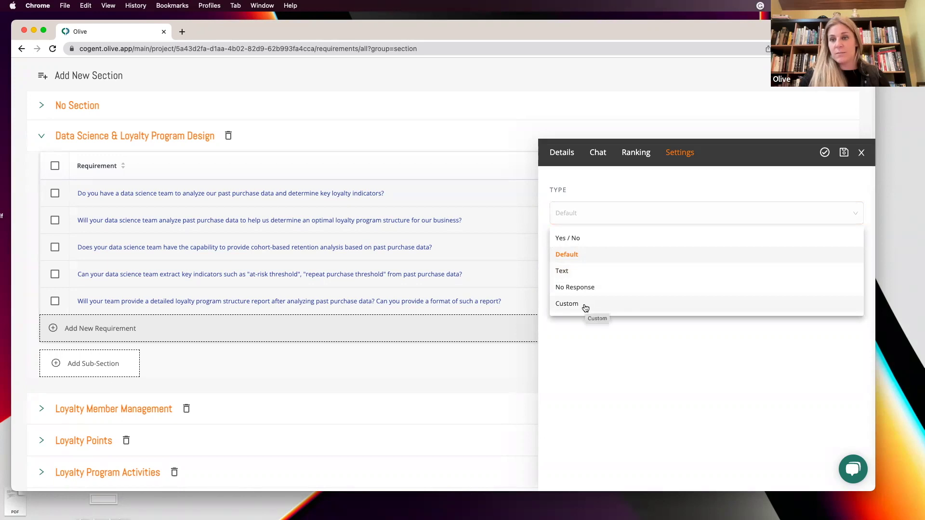
pyautogui.click(571, 238)
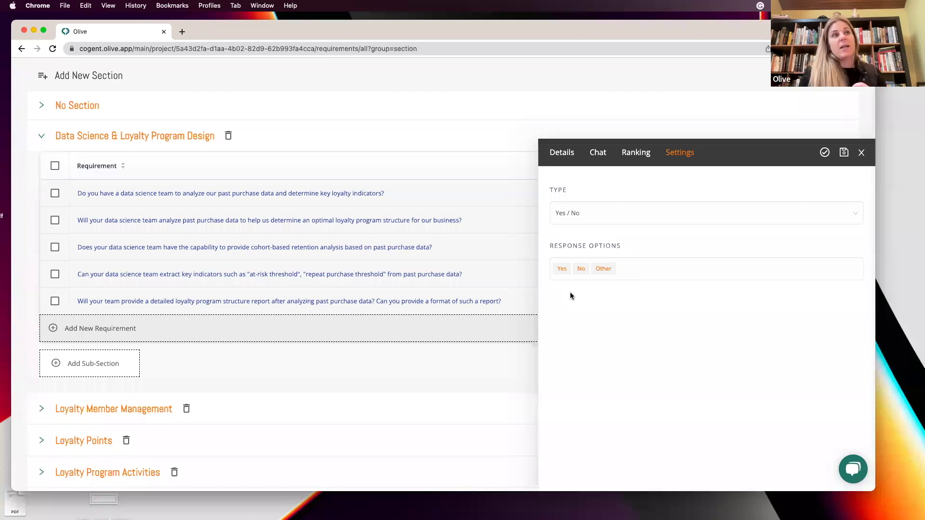
pyautogui.click(578, 214)
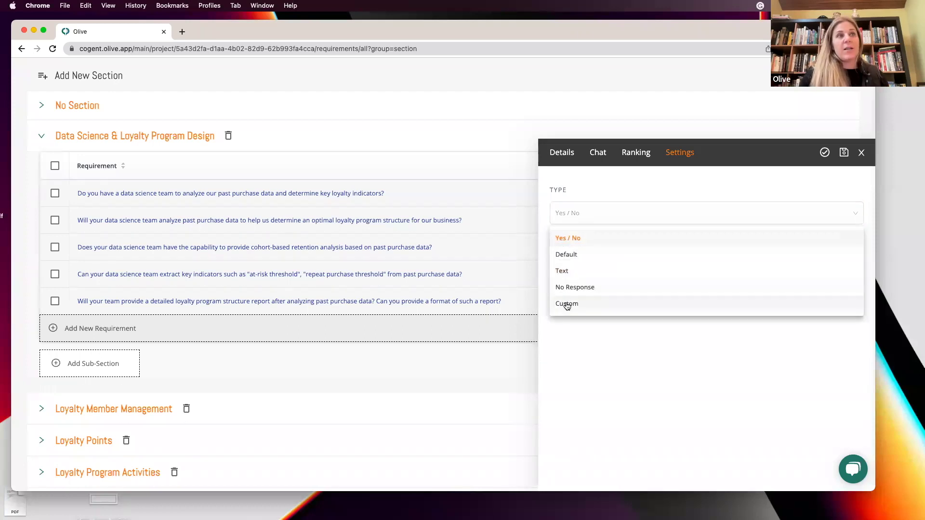
pyautogui.click(565, 304)
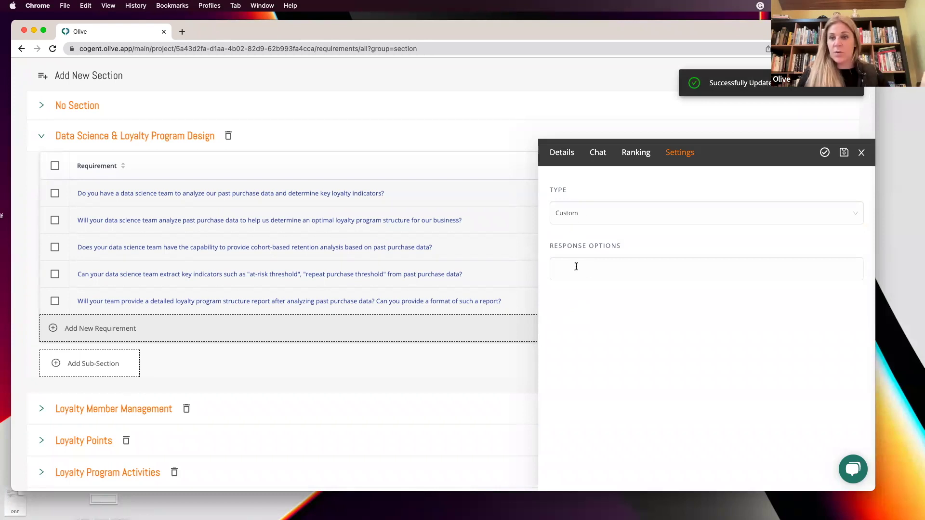
pyautogui.click(564, 215)
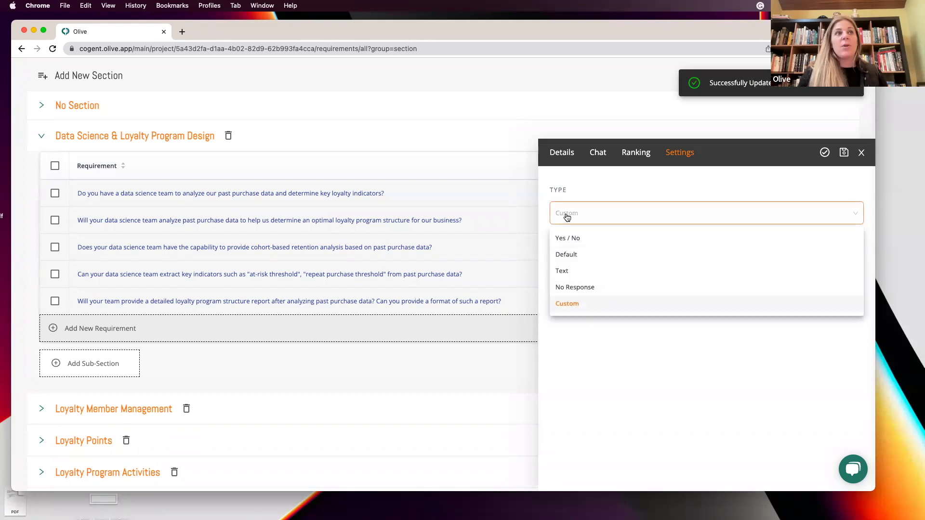
pyautogui.click(566, 254)
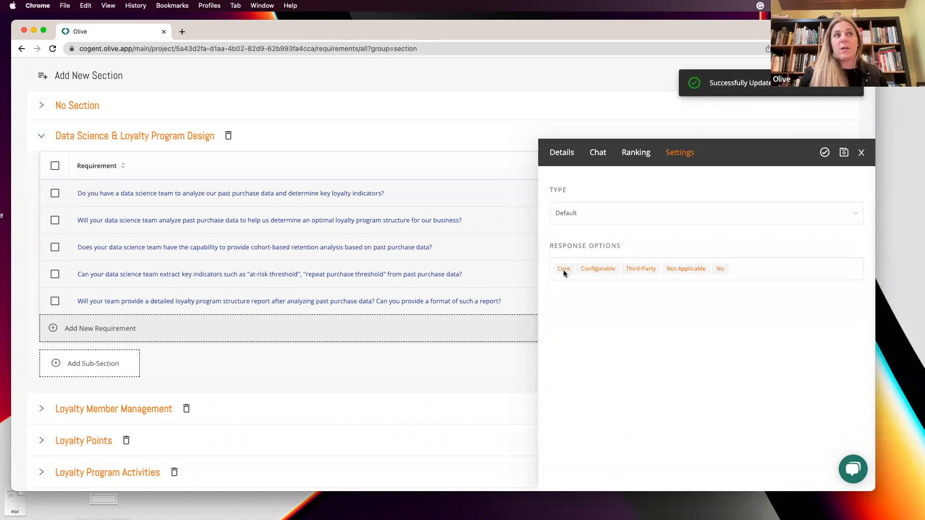
# Step: View the available response types, and mark the requirement about analyzing past purchase data for loyalty indicators as must-have
pyautogui.click(585, 222)
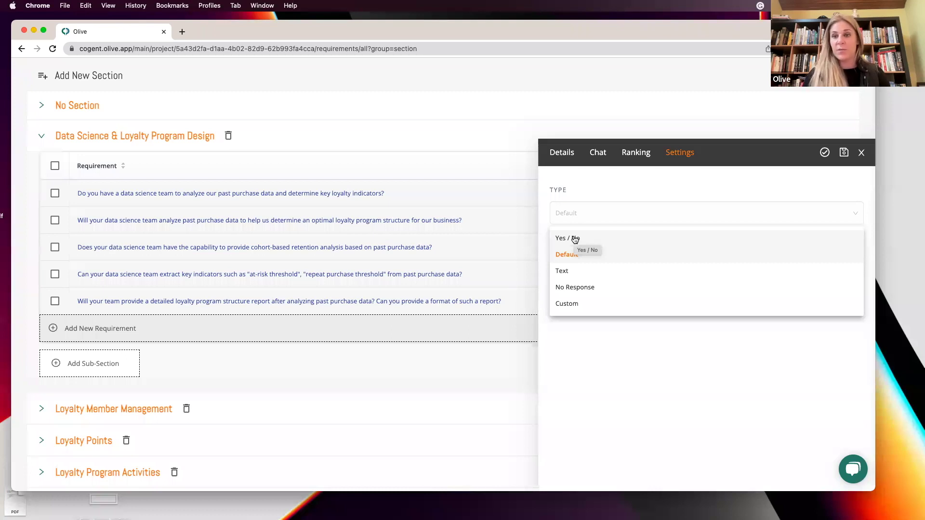
pyautogui.click(570, 371)
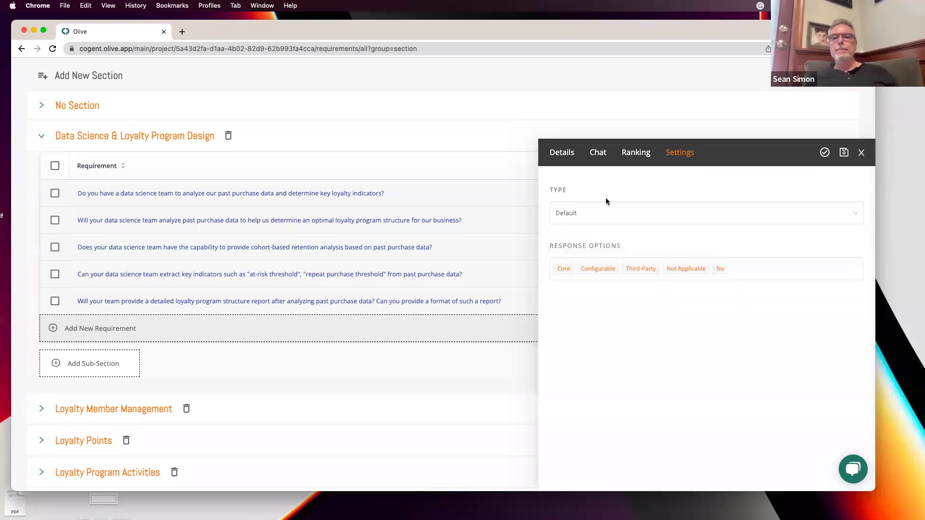
pyautogui.click(561, 152)
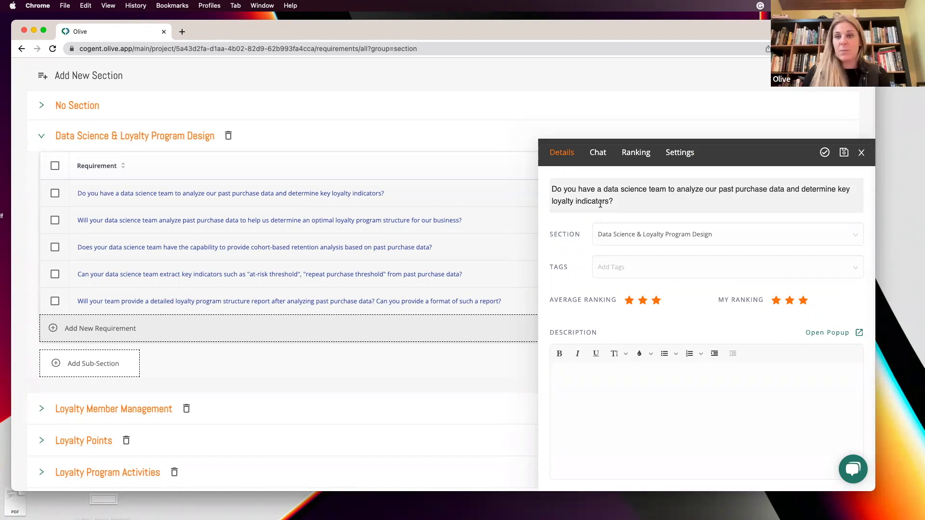
pyautogui.click(825, 153)
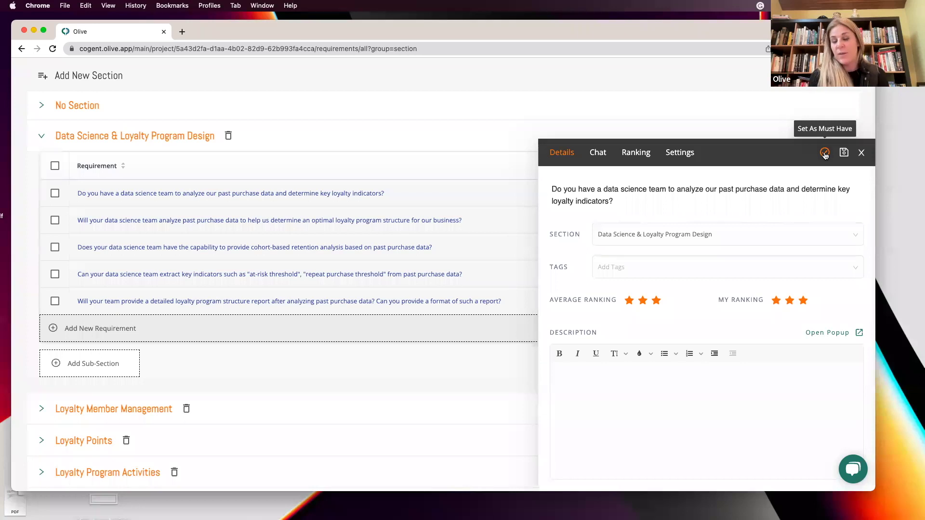
pyautogui.click(824, 153)
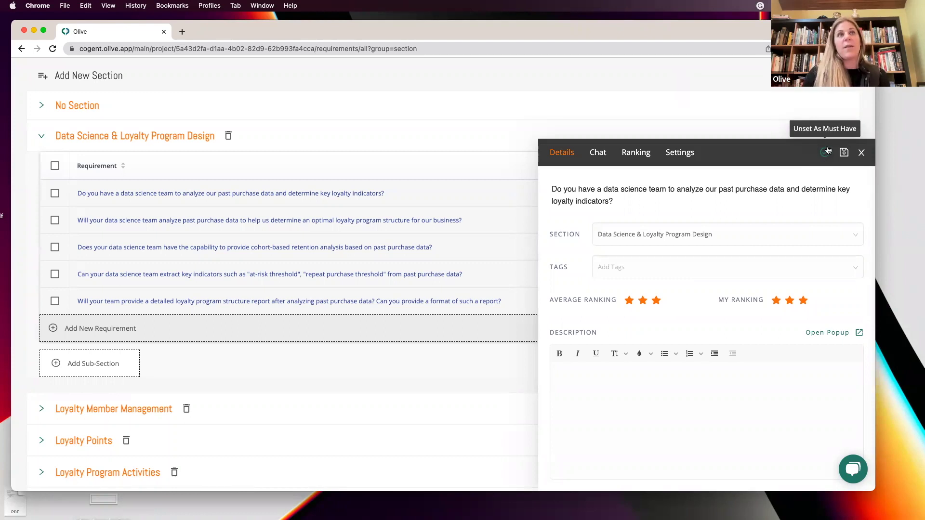
pyautogui.click(861, 153)
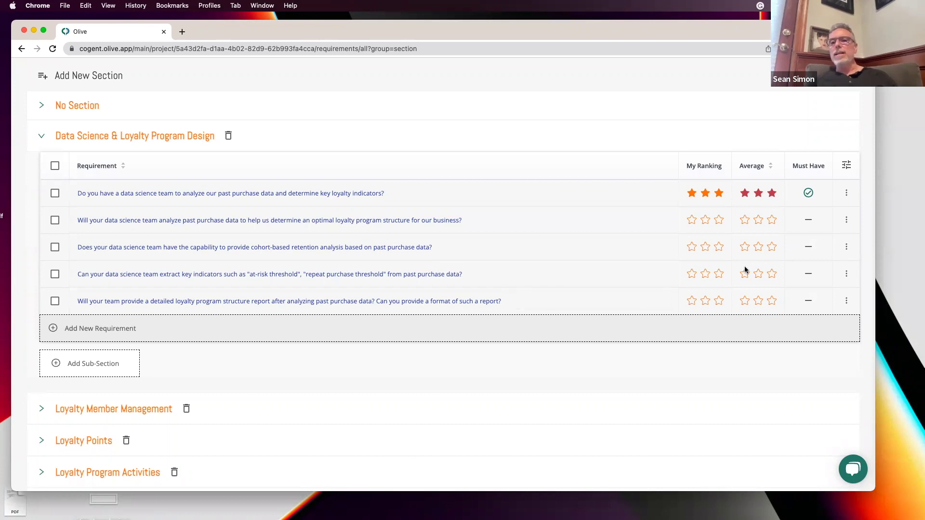
# Step: Reopen the first requirement's details from the section's list and close them again
pyautogui.click(846, 193)
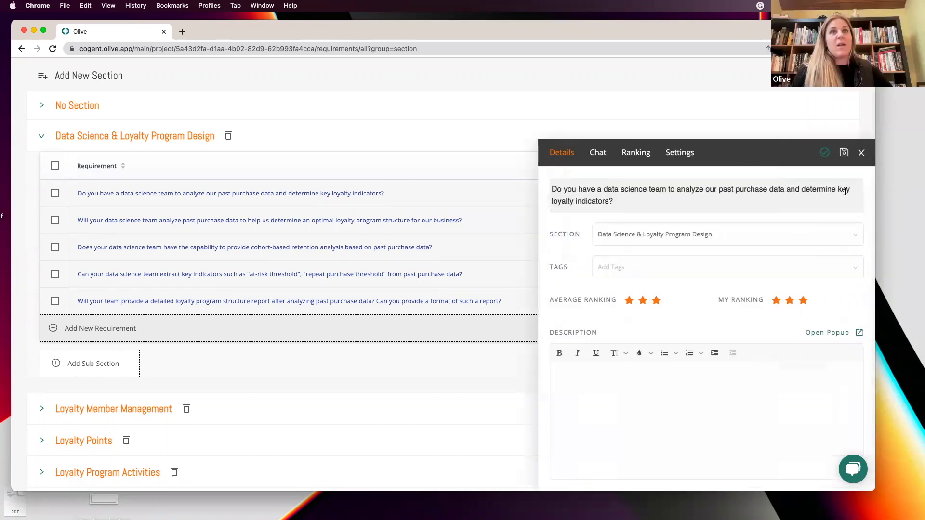
pyautogui.click(861, 153)
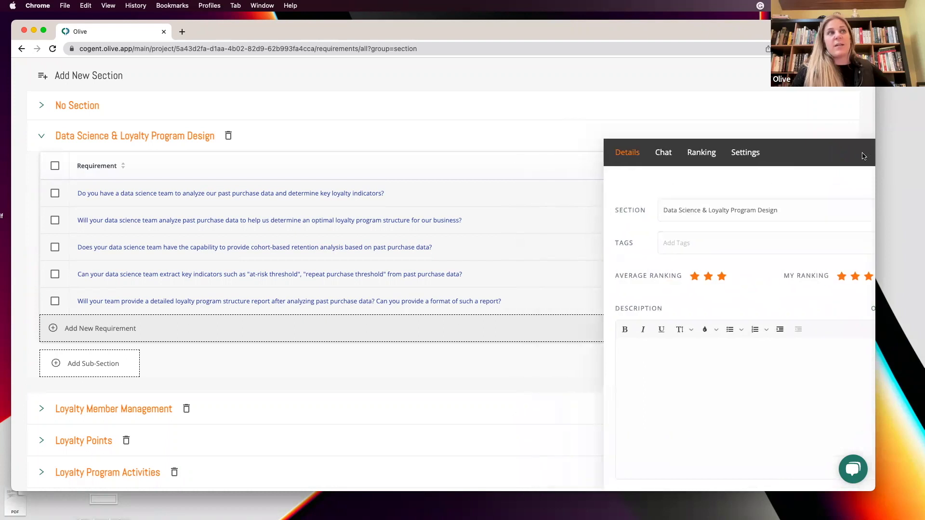
pyautogui.click(513, 193)
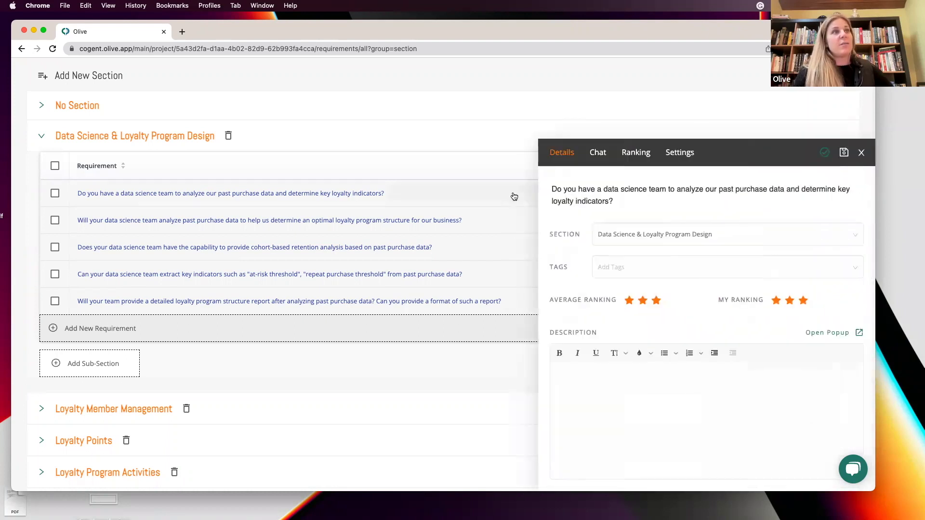
pyautogui.click(861, 153)
pyautogui.click(847, 194)
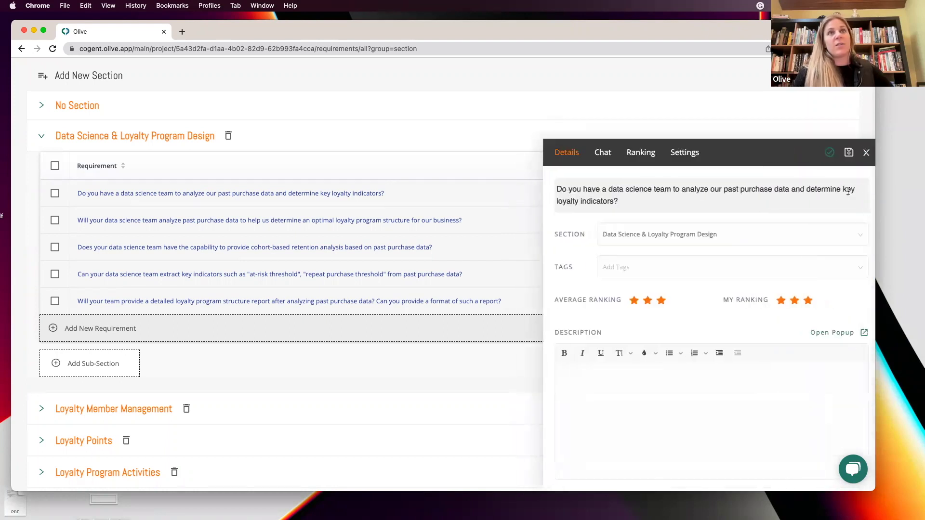
pyautogui.click(862, 154)
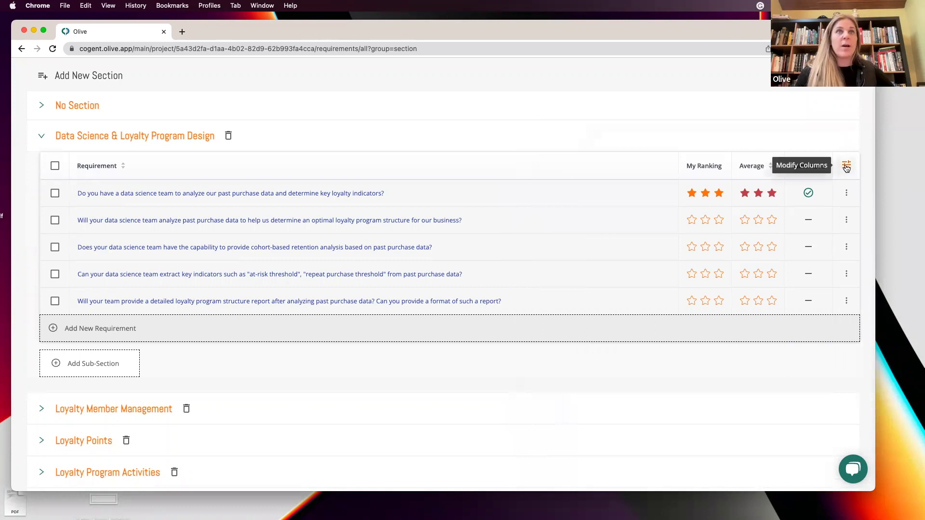
# Step: Try showing the Tags column and the Author column in the requirements list, hiding each one again
pyautogui.click(846, 169)
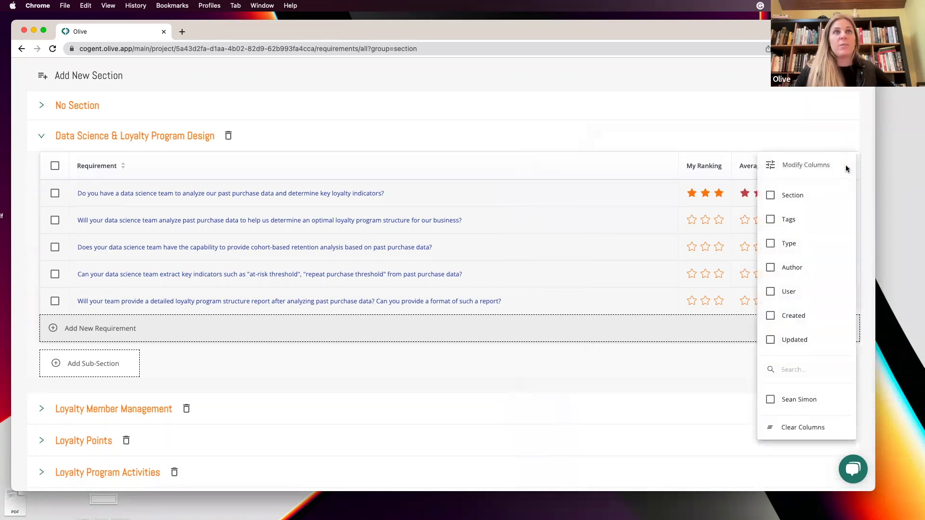
pyautogui.click(828, 196)
pyautogui.click(806, 199)
pyautogui.click(792, 316)
pyautogui.click(788, 220)
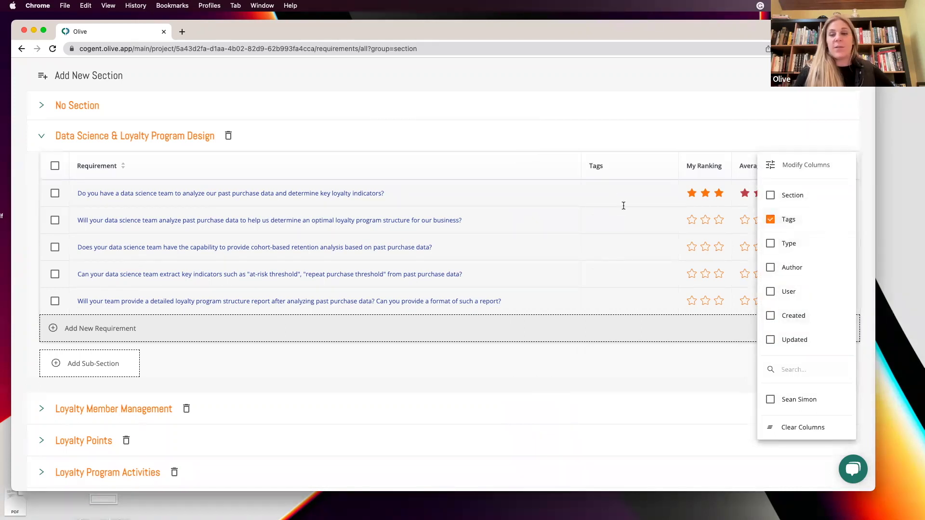
pyautogui.click(607, 273)
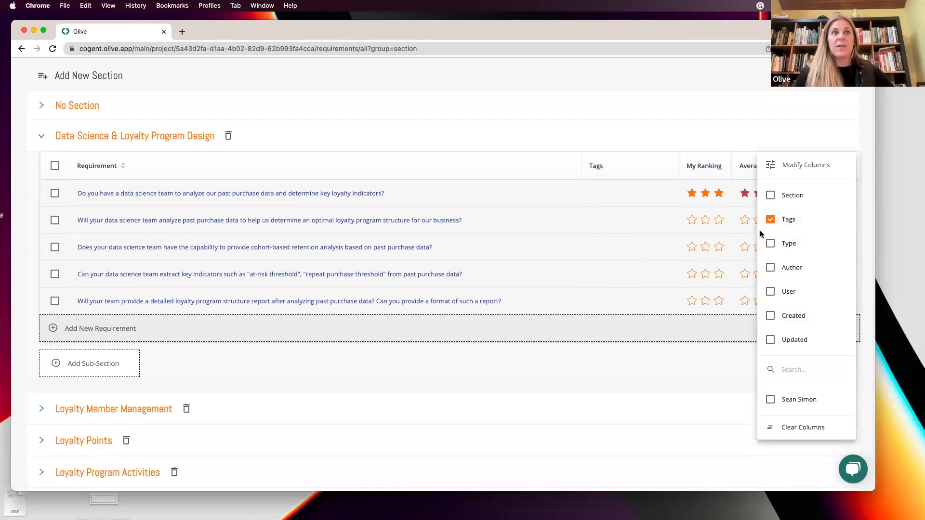
pyautogui.click(770, 219)
pyautogui.click(770, 268)
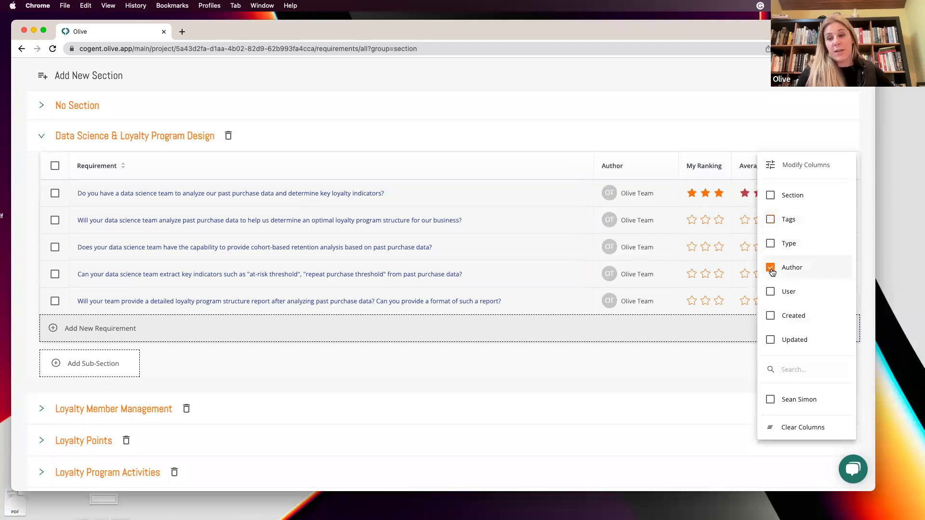
pyautogui.click(771, 270)
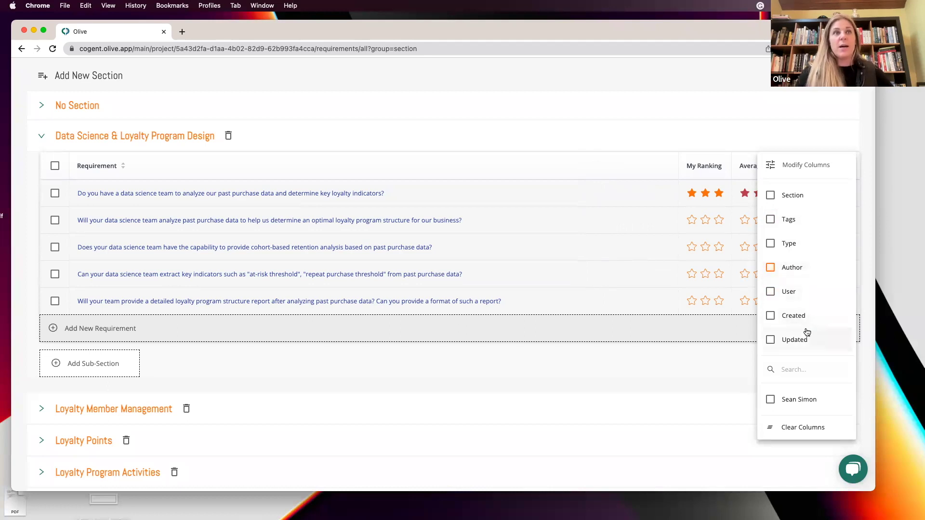
# Step: Review the remaining column options and preview a three-star personal ranking on the second requirement
pyautogui.scroll(-1, 803, 327)
pyautogui.scroll(-1, 795, 306)
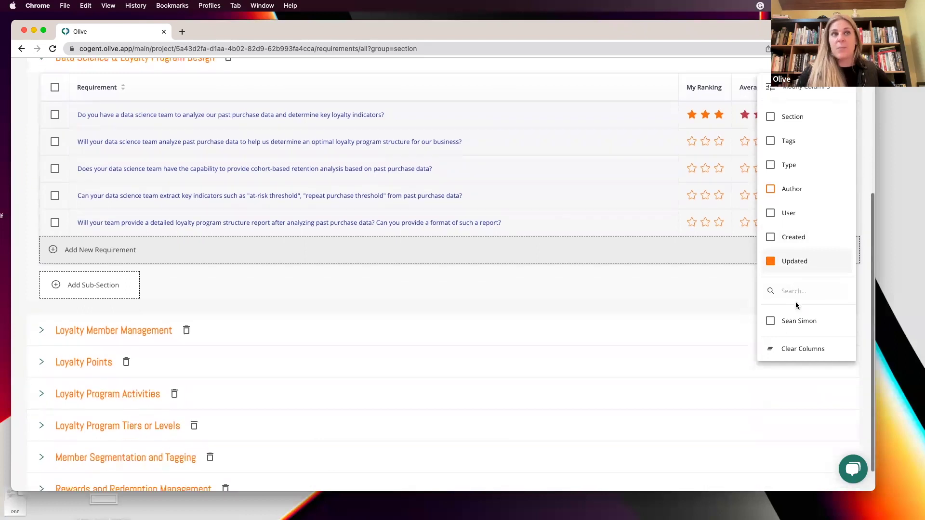
pyautogui.click(795, 326)
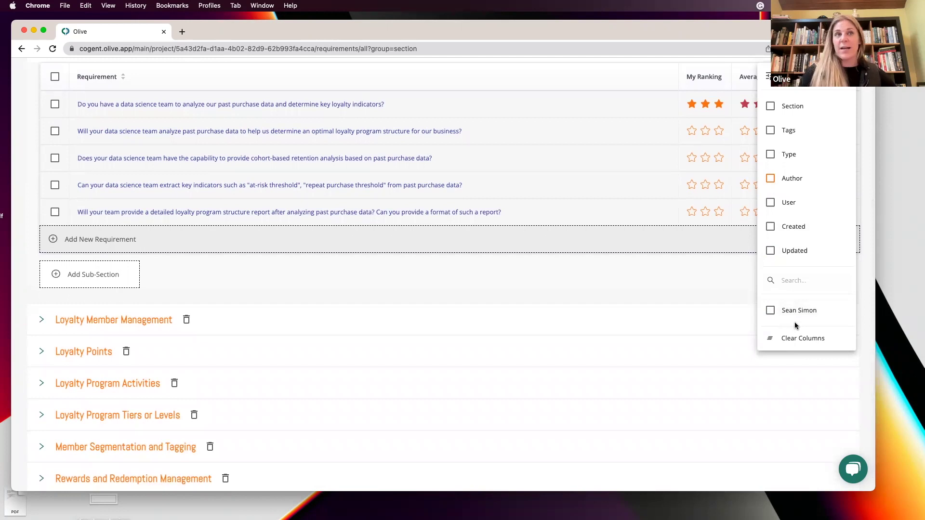
pyautogui.scroll(1, 770, 311)
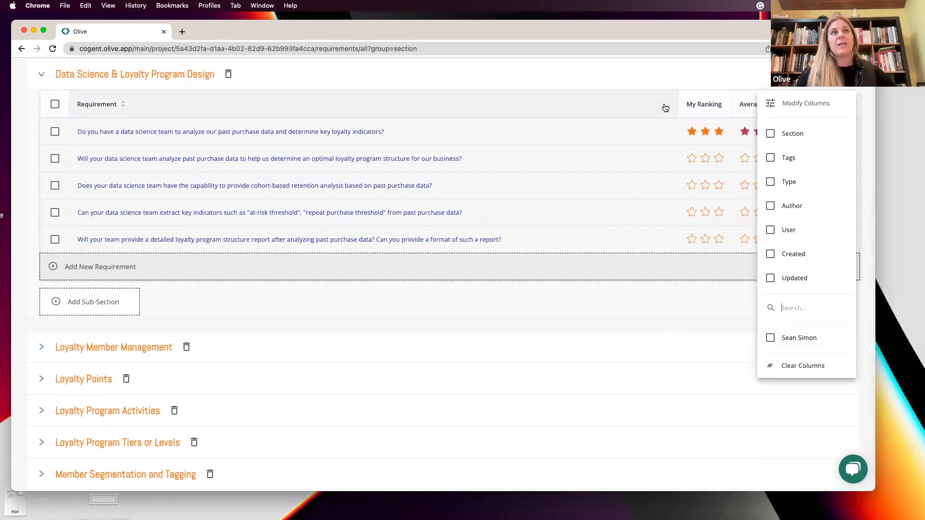
pyautogui.click(718, 159)
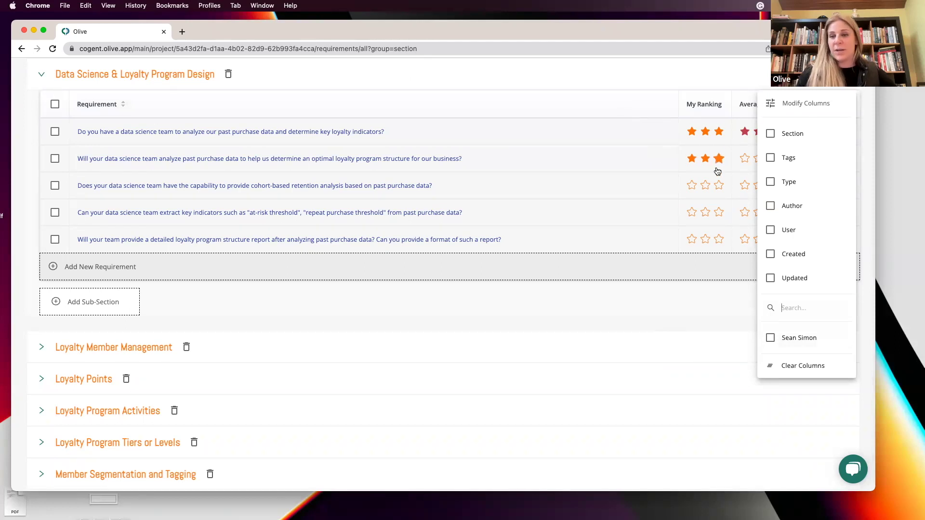
pyautogui.click(869, 208)
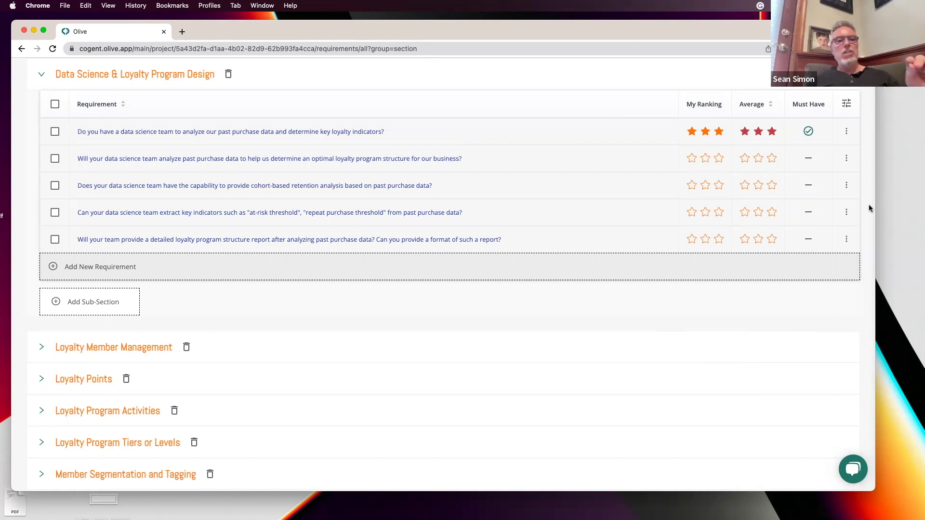
# Step: Select all requirements in Data Science & Loyalty Program Design, view the bulk response types without applying one, and collapse the section
pyautogui.click(55, 132)
pyautogui.click(55, 159)
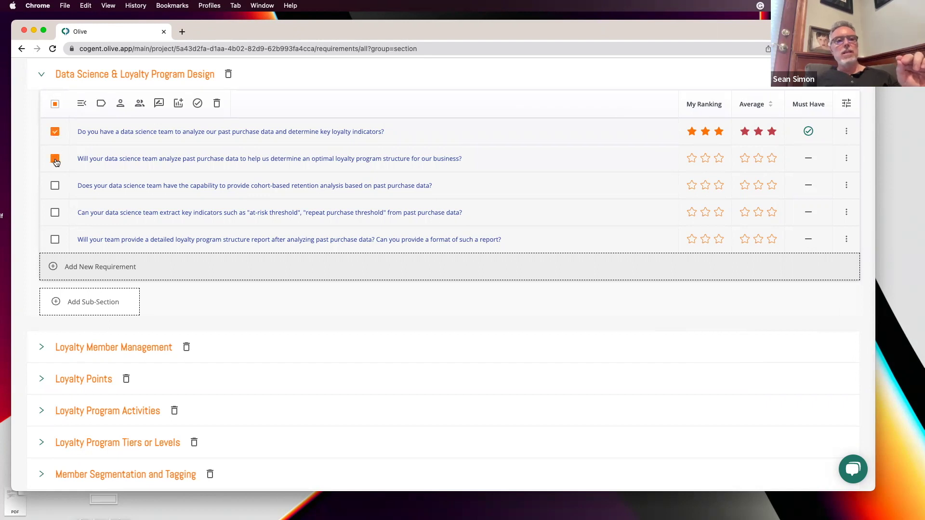
pyautogui.click(55, 185)
pyautogui.click(54, 213)
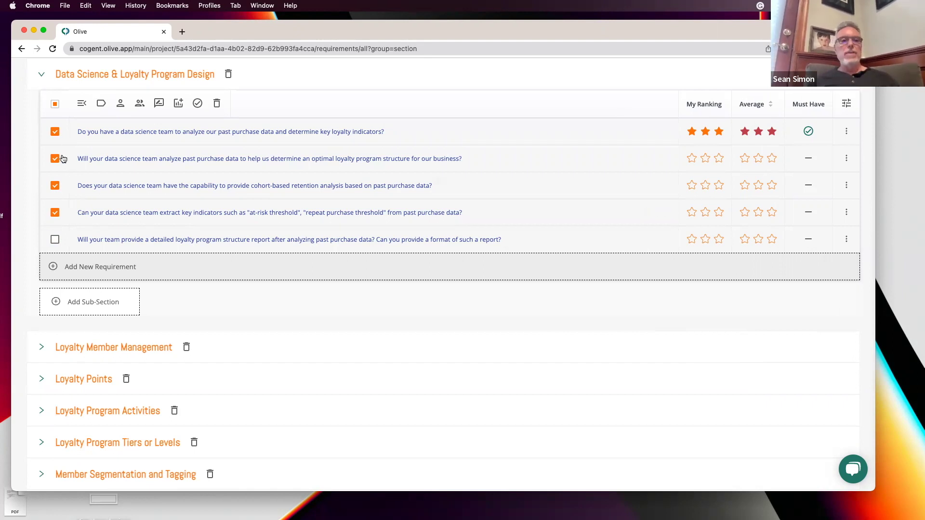
pyautogui.scroll(1, 64, 158)
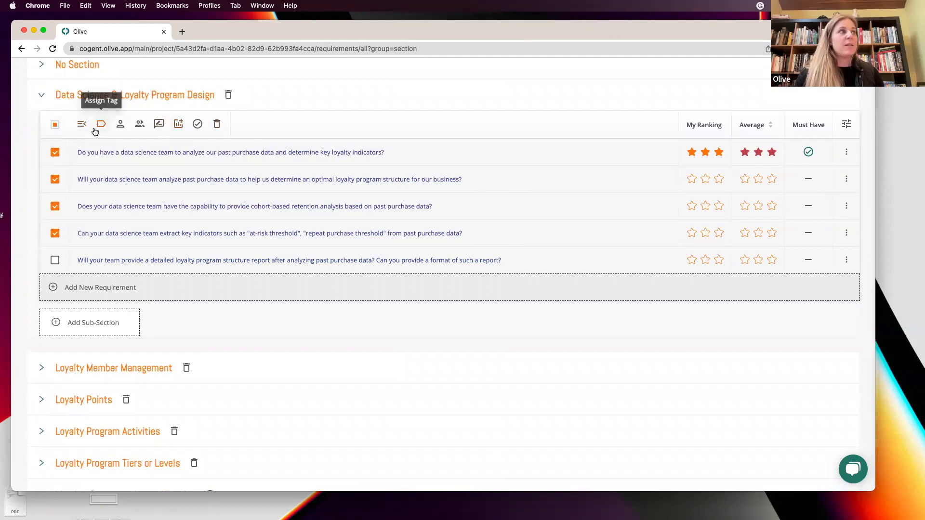
pyautogui.click(54, 153)
pyautogui.click(55, 206)
pyautogui.click(55, 124)
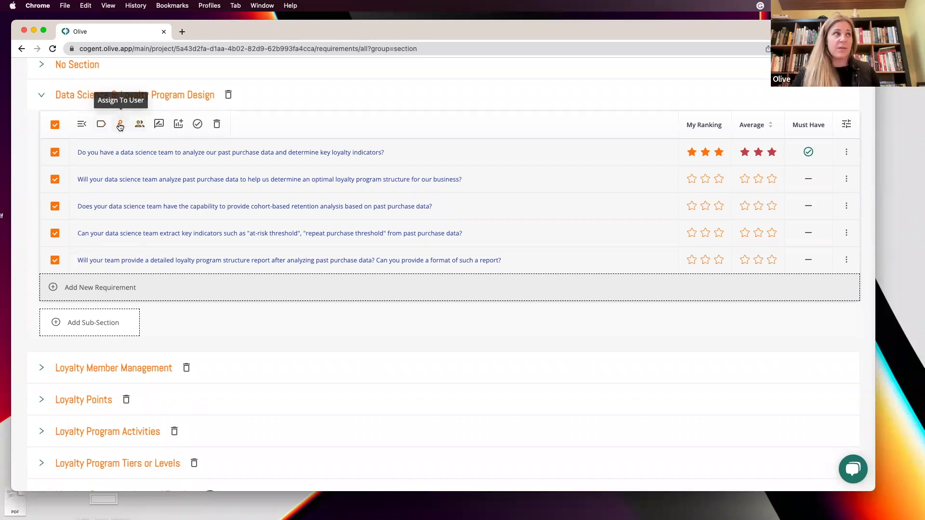
pyautogui.click(158, 126)
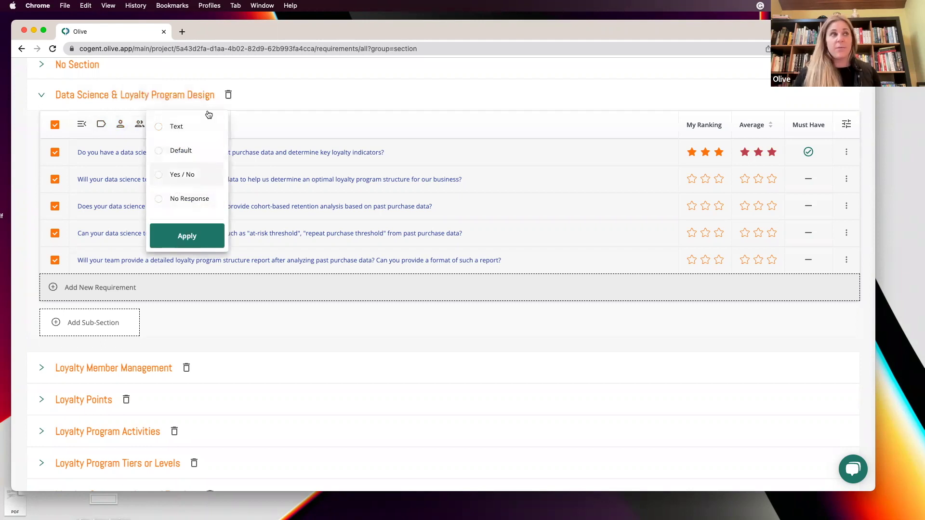
pyautogui.click(249, 107)
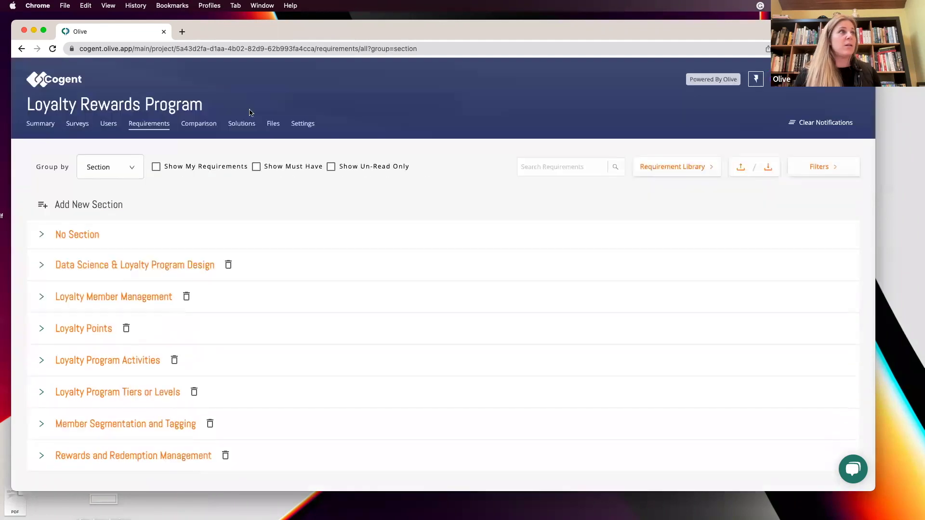
# Step: Expand Loyalty Member Management, select all its requirements to review the bulk actions, and collapse the section
pyautogui.click(42, 297)
pyautogui.click(55, 326)
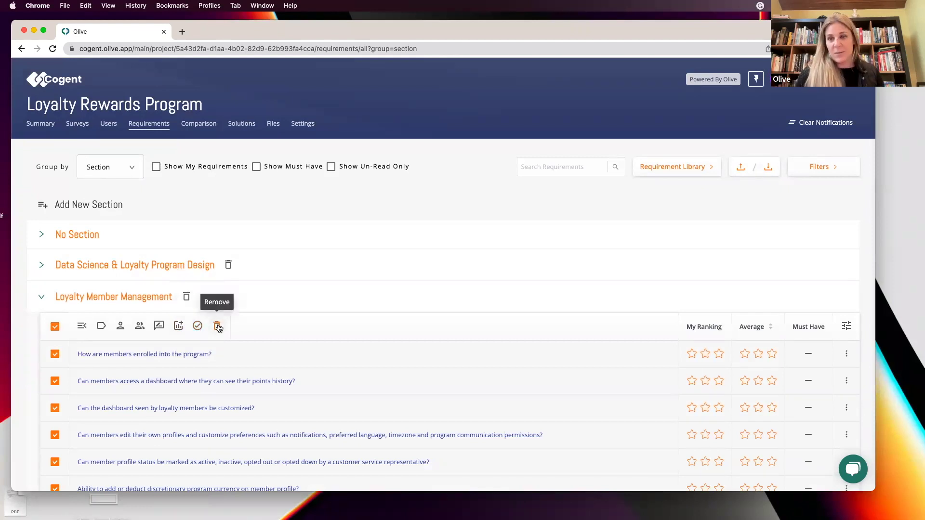
pyautogui.scroll(-3, 36, 158)
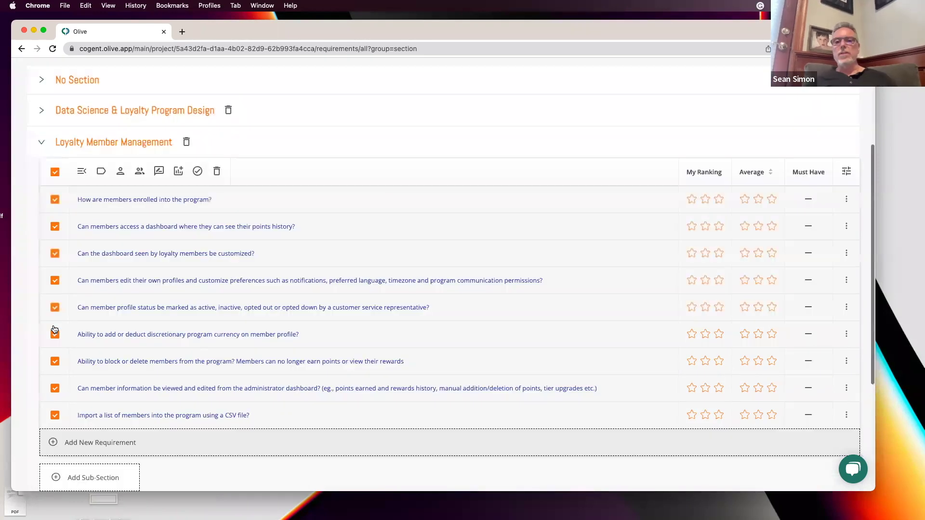
pyautogui.click(41, 145)
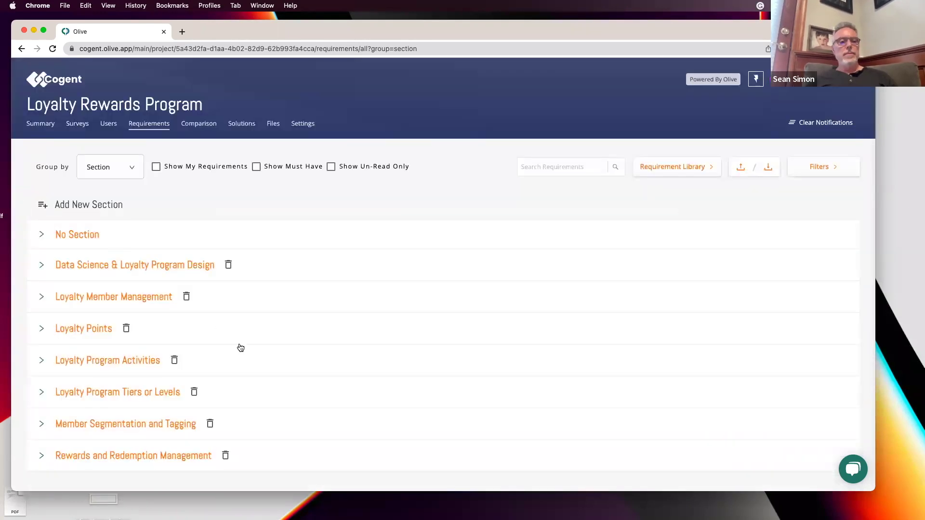
# Step: Start adding a new section and cancel it without entering a name
pyautogui.click(68, 208)
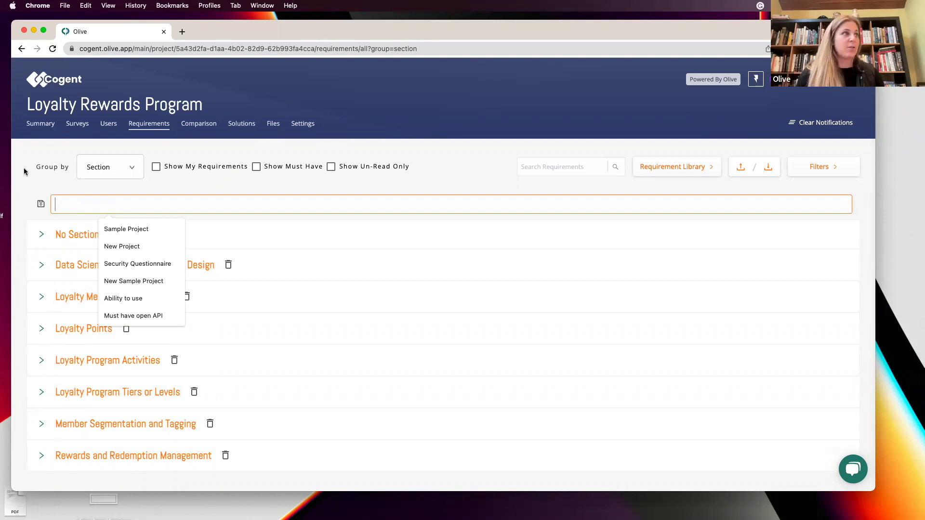
pyautogui.click(66, 147)
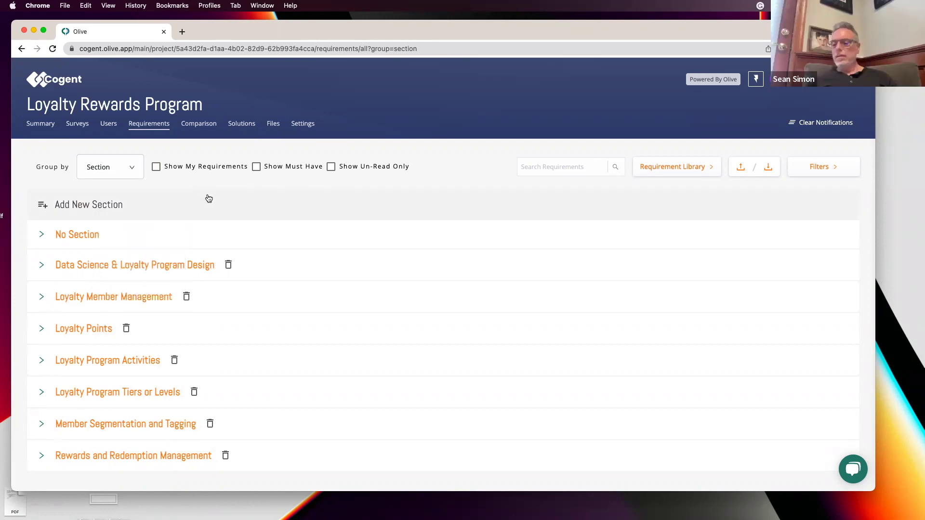
# Step: Try the Show My Requirements, Show Must Have and Show Un-Read Only filters one at a time, clearing each again
pyautogui.click(156, 168)
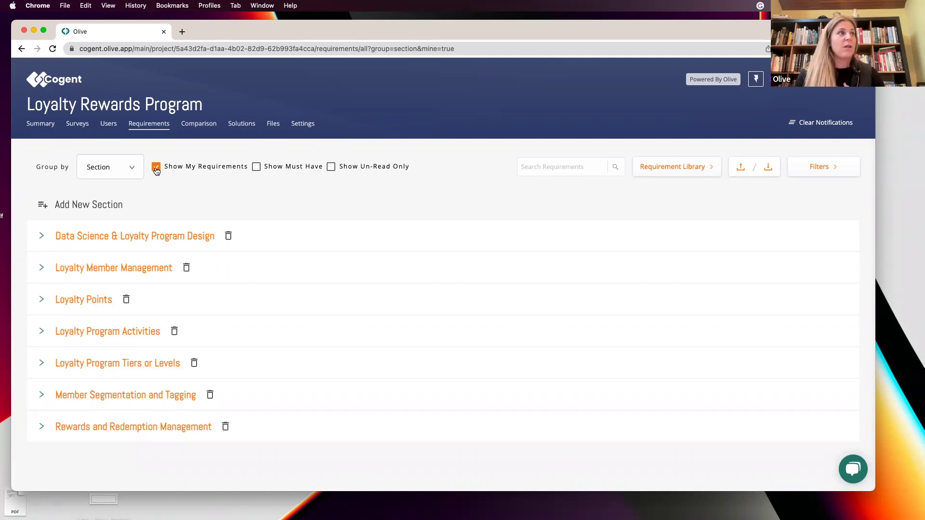
pyautogui.click(156, 168)
pyautogui.click(256, 167)
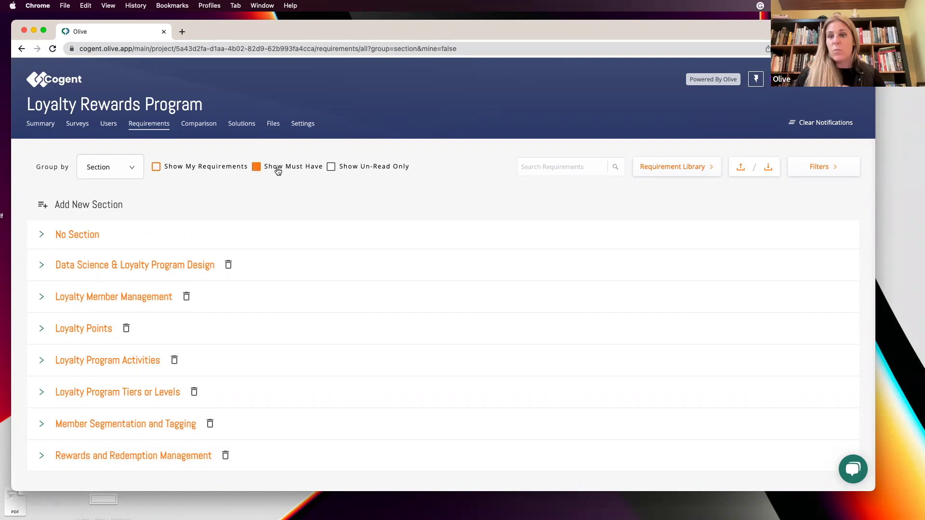
pyautogui.click(156, 166)
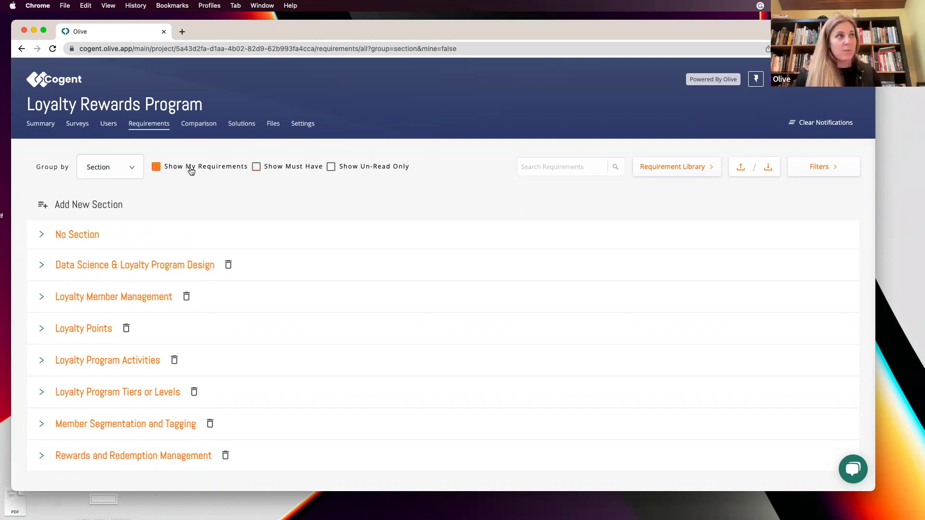
pyautogui.click(275, 169)
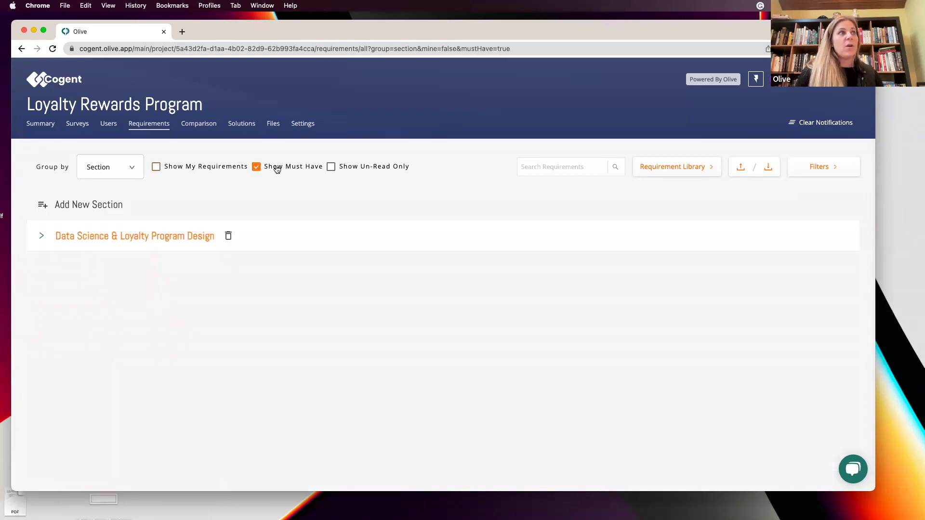
pyautogui.click(277, 169)
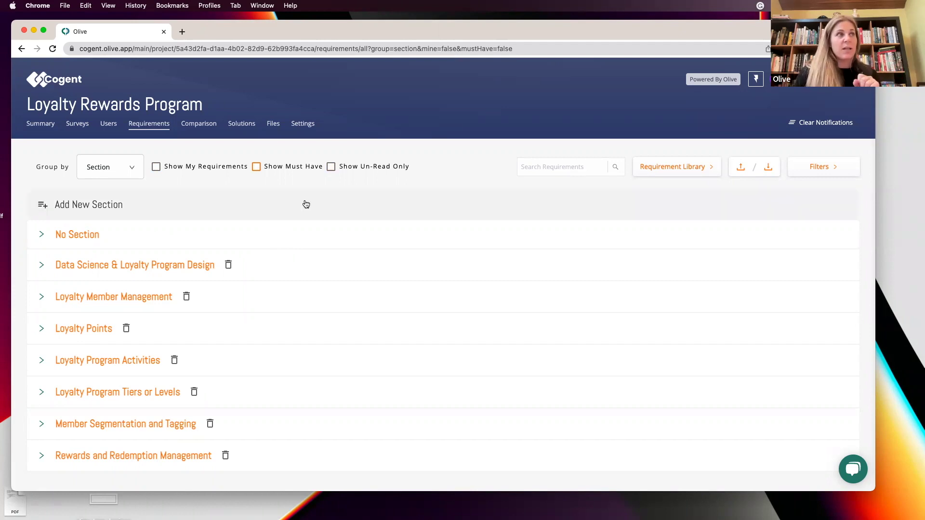
pyautogui.click(331, 168)
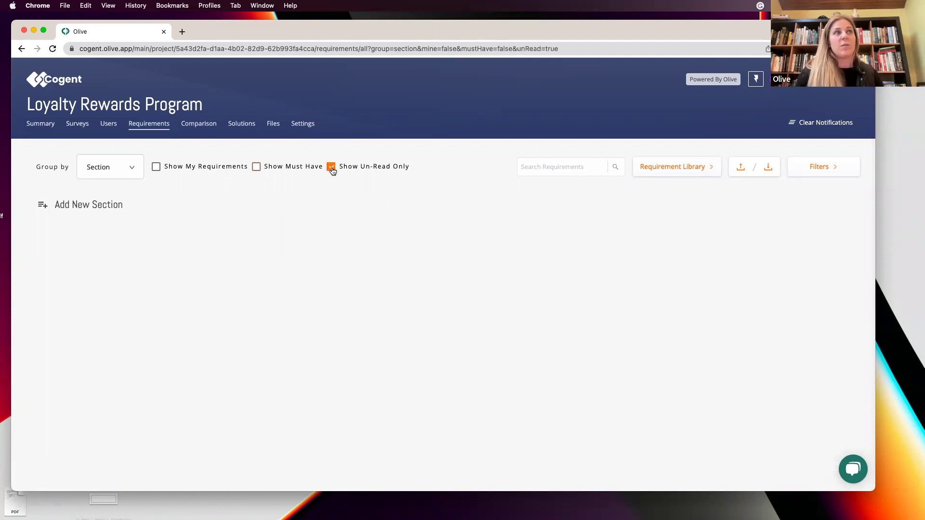
pyautogui.click(331, 167)
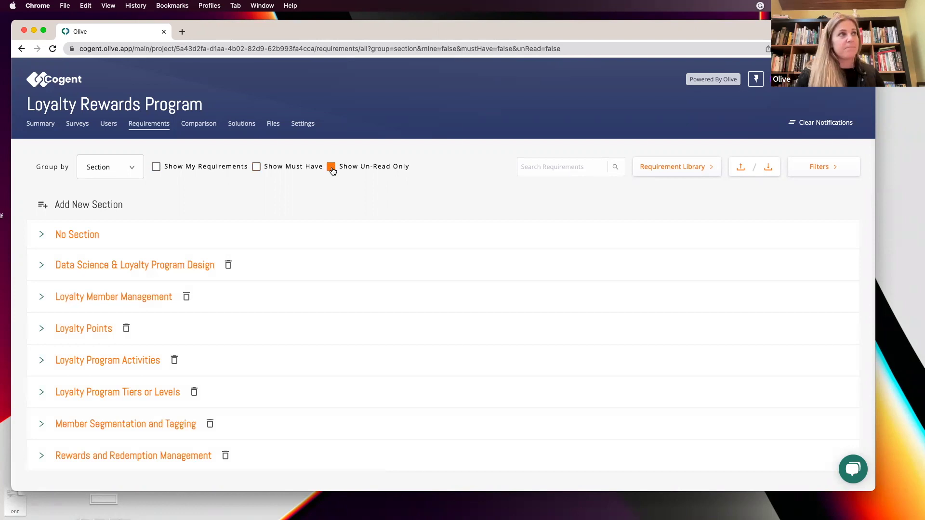